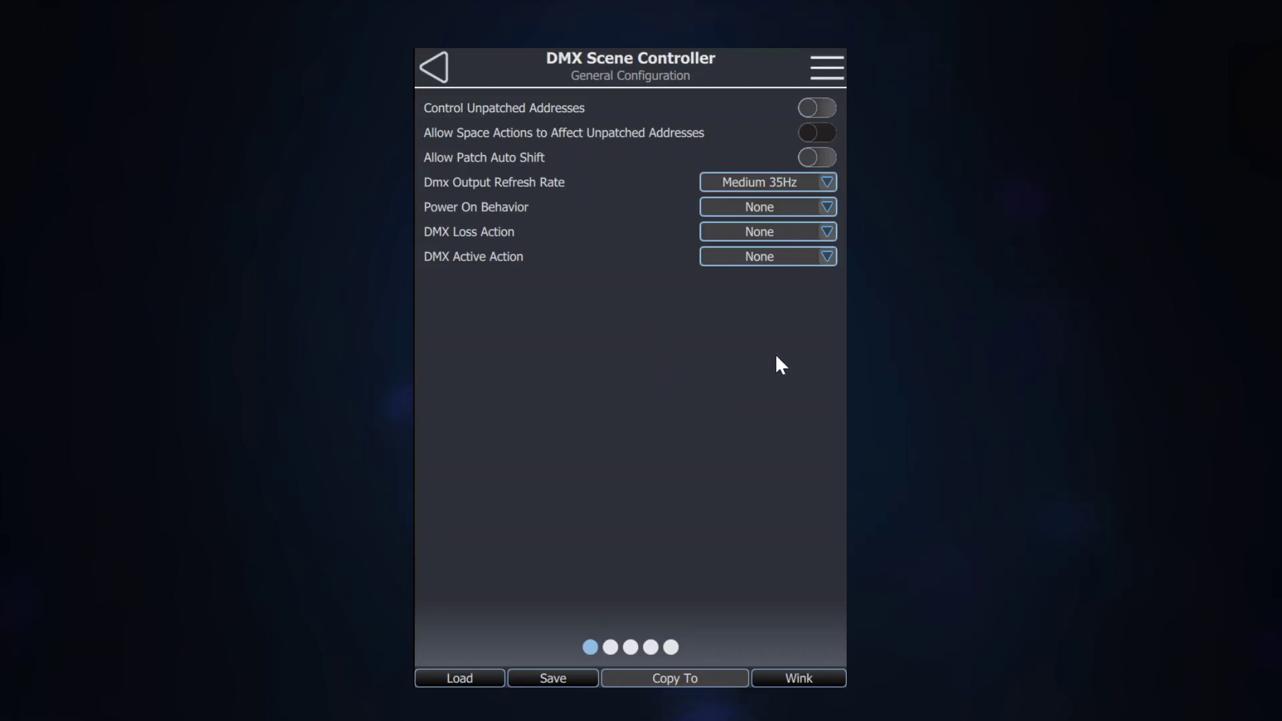
Step: Go to the Patch Configuration page and look through its zones
drag(775, 354, 455, 363)
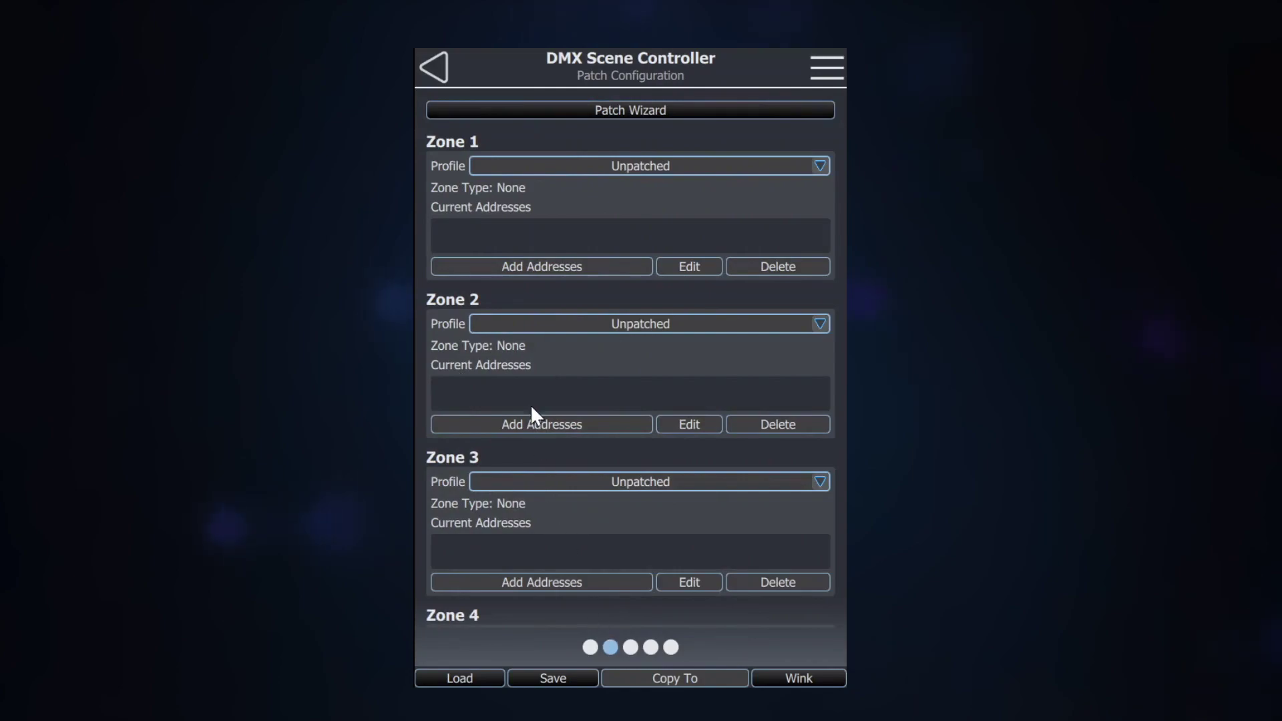
scroll(532, 400, down, 10)
scroll(537, 411, down, 5)
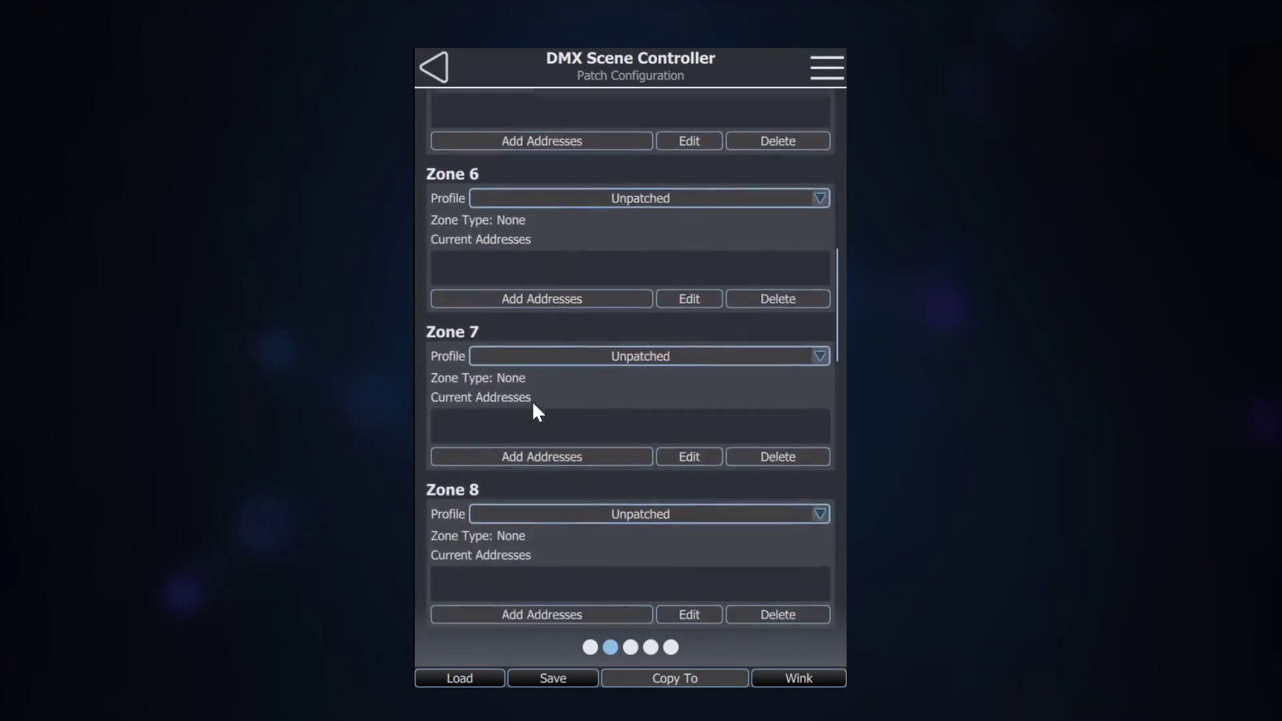
scroll(538, 412, up, 6)
scroll(533, 404, up, 10)
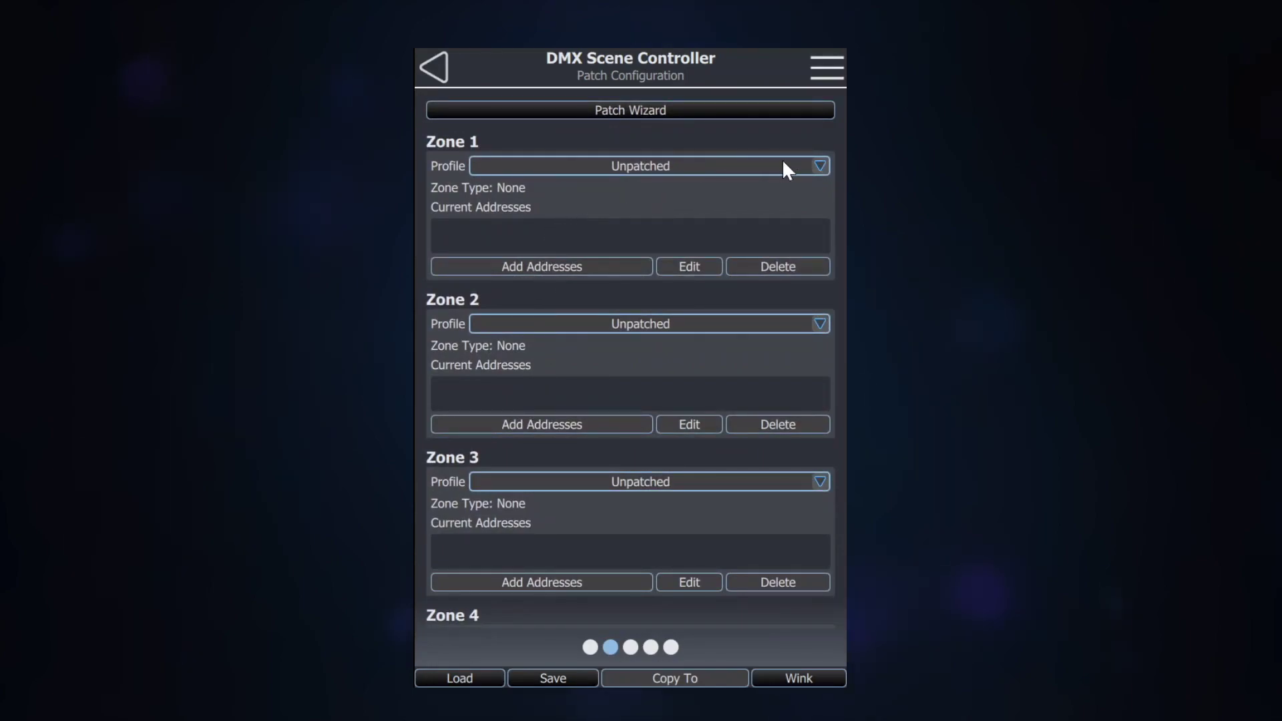
Step: Assign the Intensity profile to Zone 1 and add address 1 to it
click(820, 166)
click(495, 226)
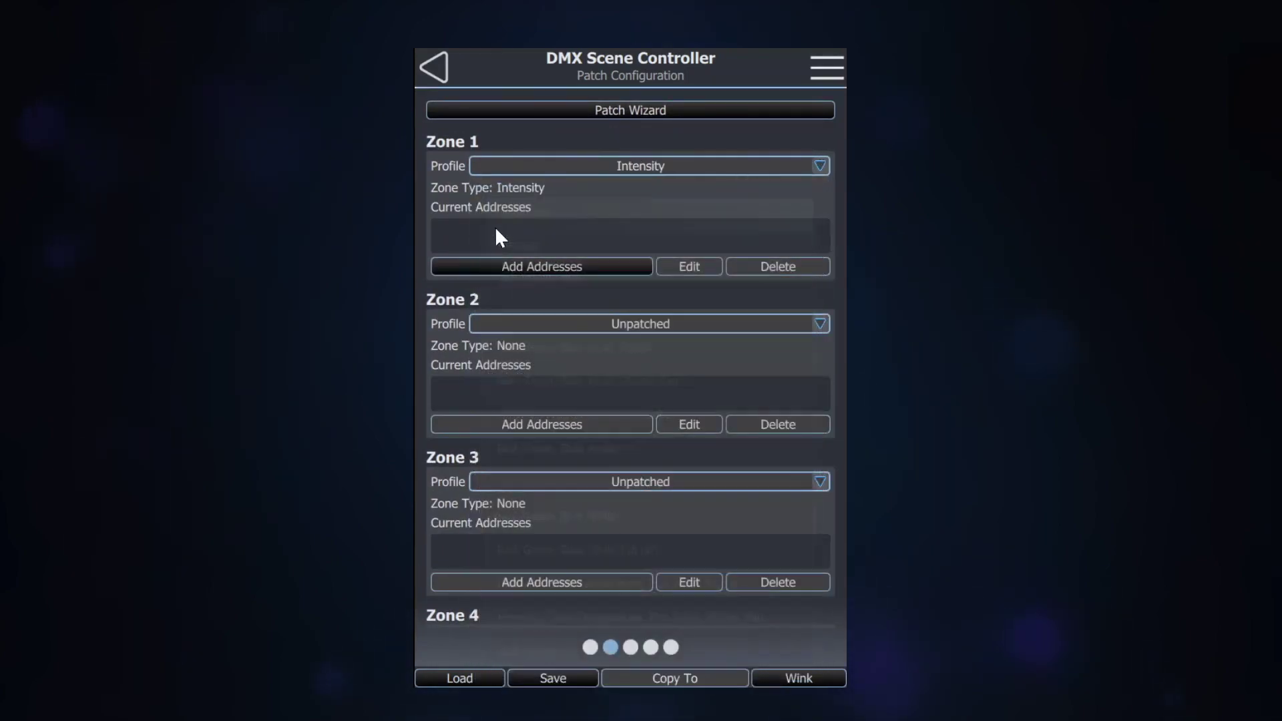
click(514, 265)
text(1)
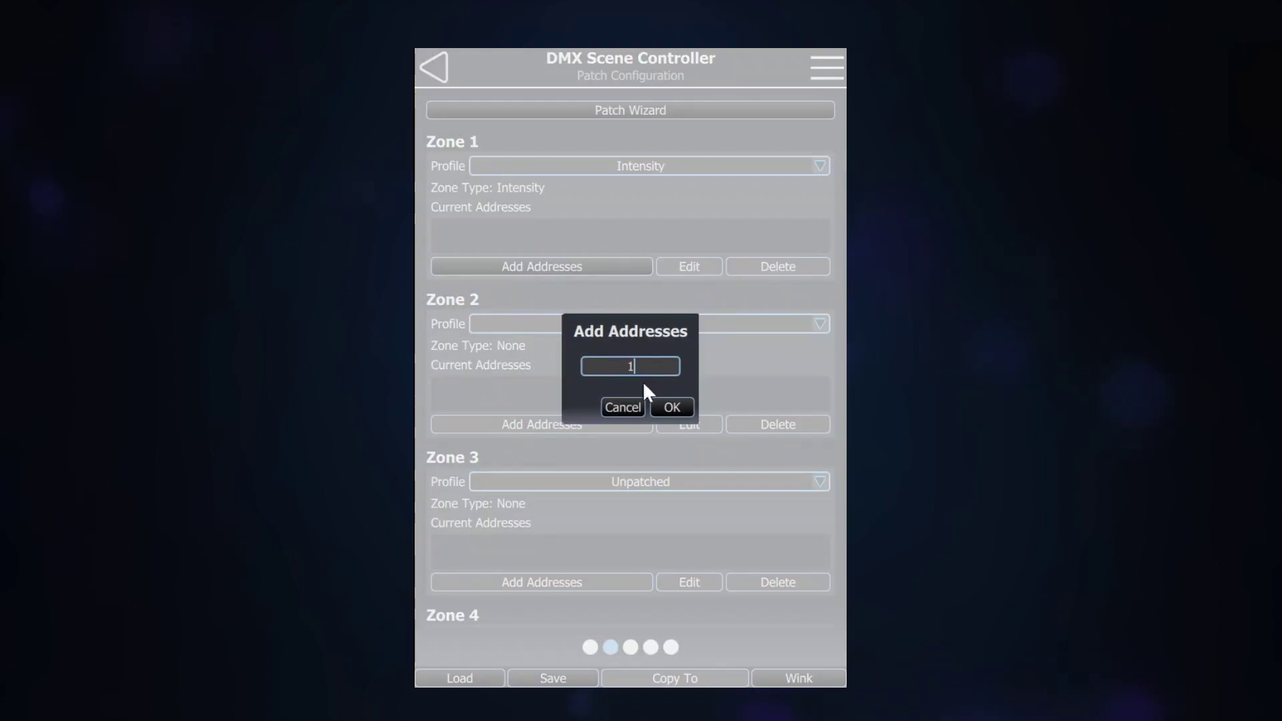
click(664, 406)
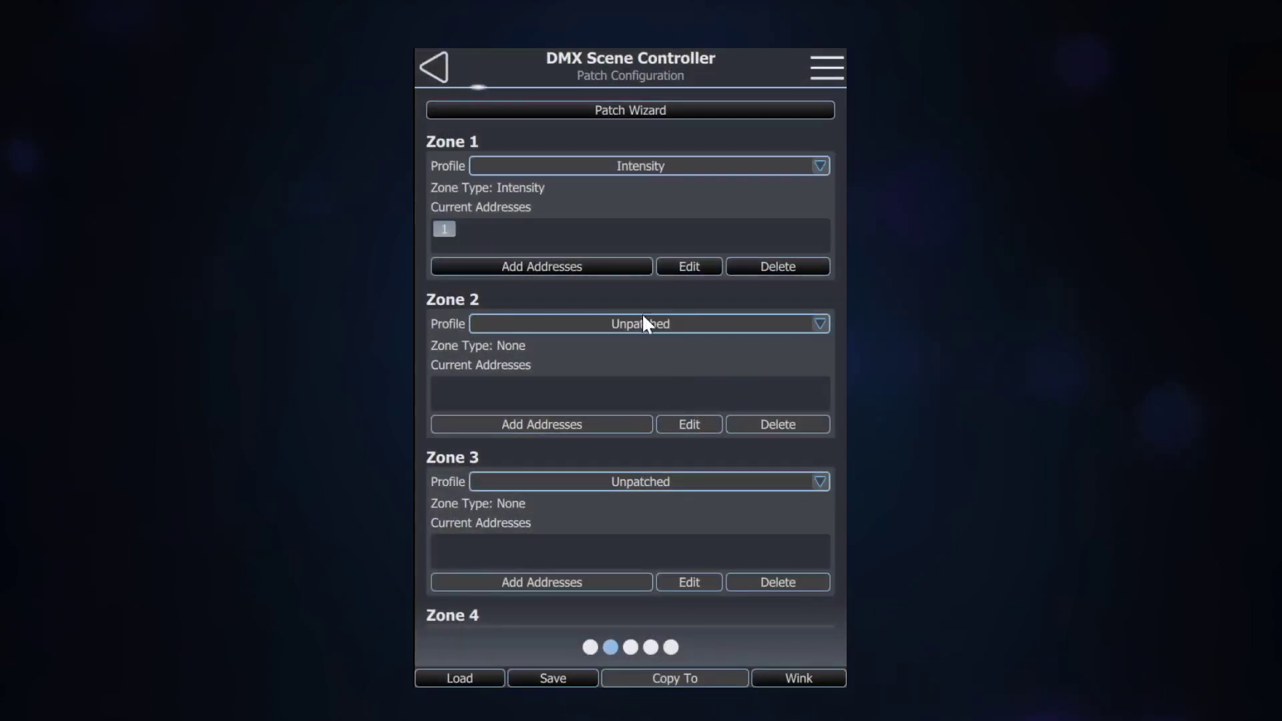
Step: Add the address range 2-5 to Zone 1
click(568, 266)
text(2)
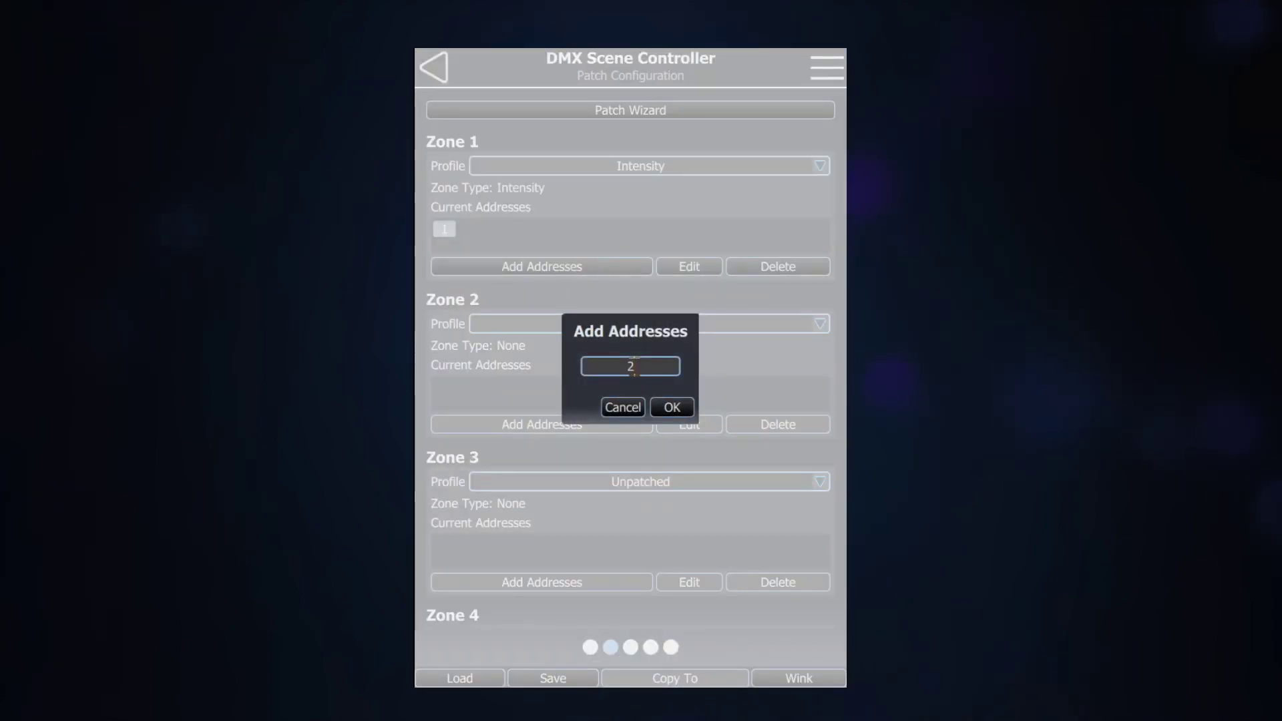
text(-5)
click(663, 406)
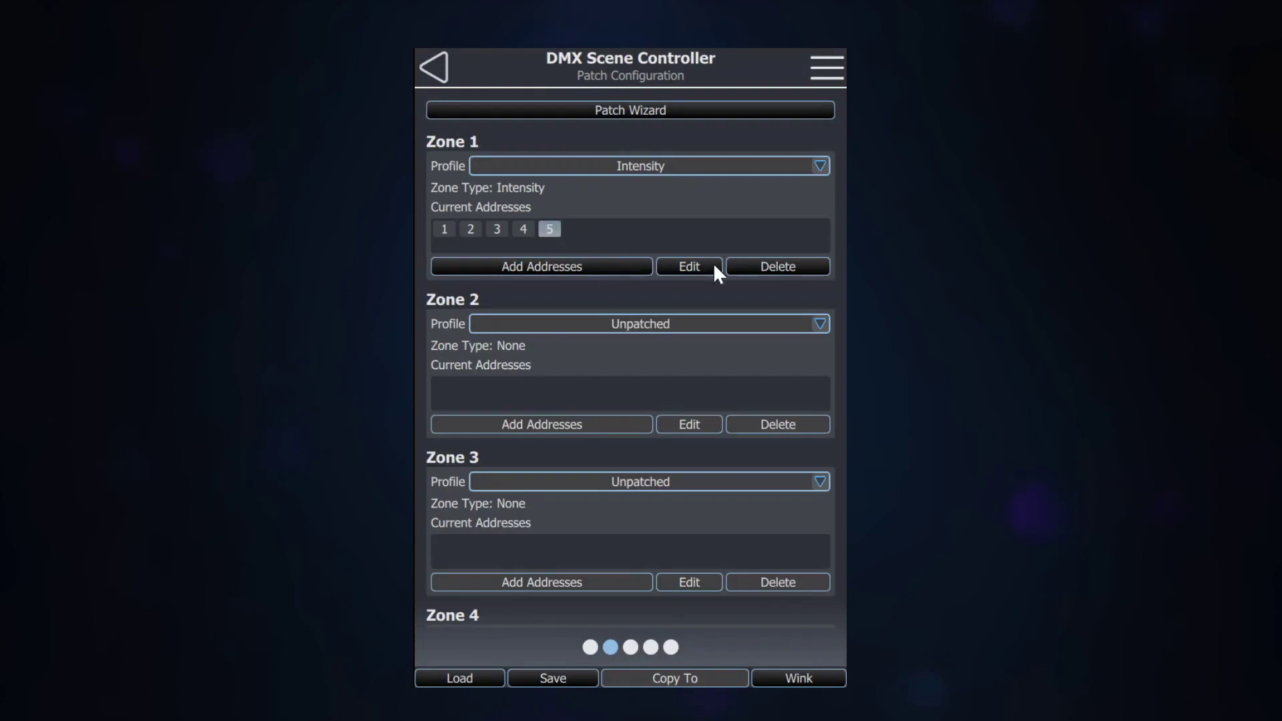
Step: Change Zone 1's address 5 to 6, and delete the zone's addresses
click(708, 265)
click(649, 367)
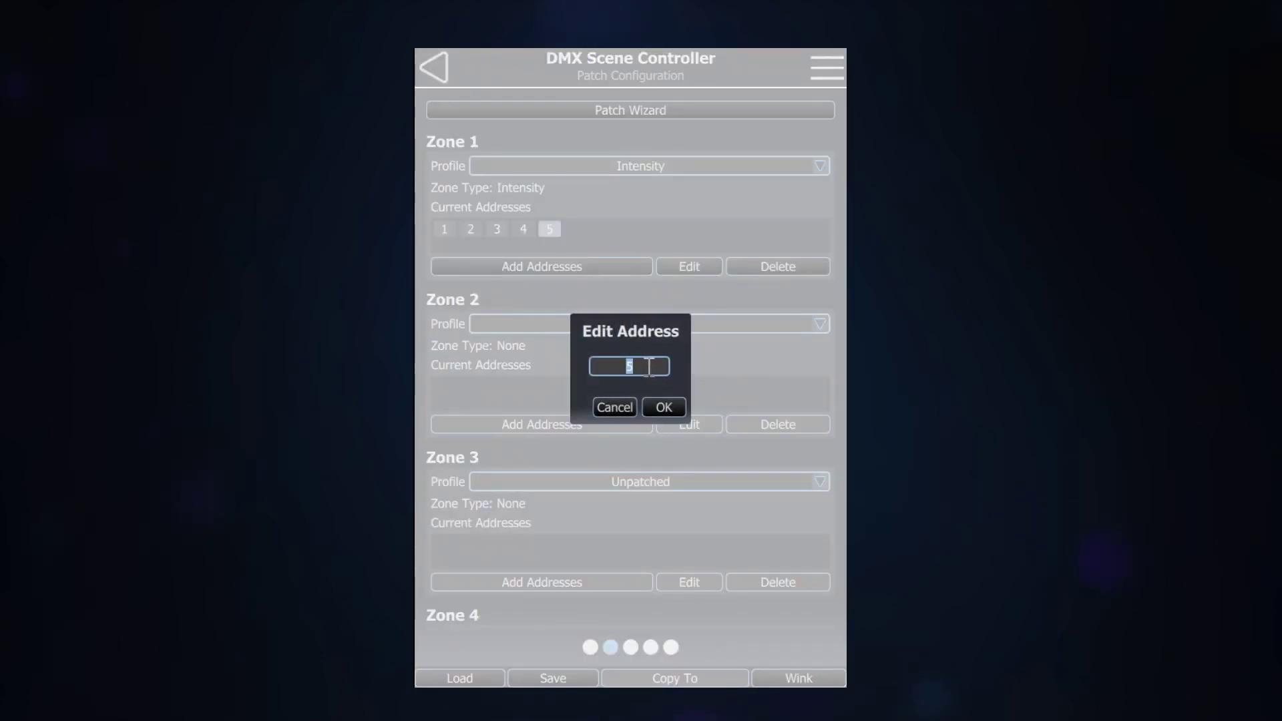
text(6)
click(665, 407)
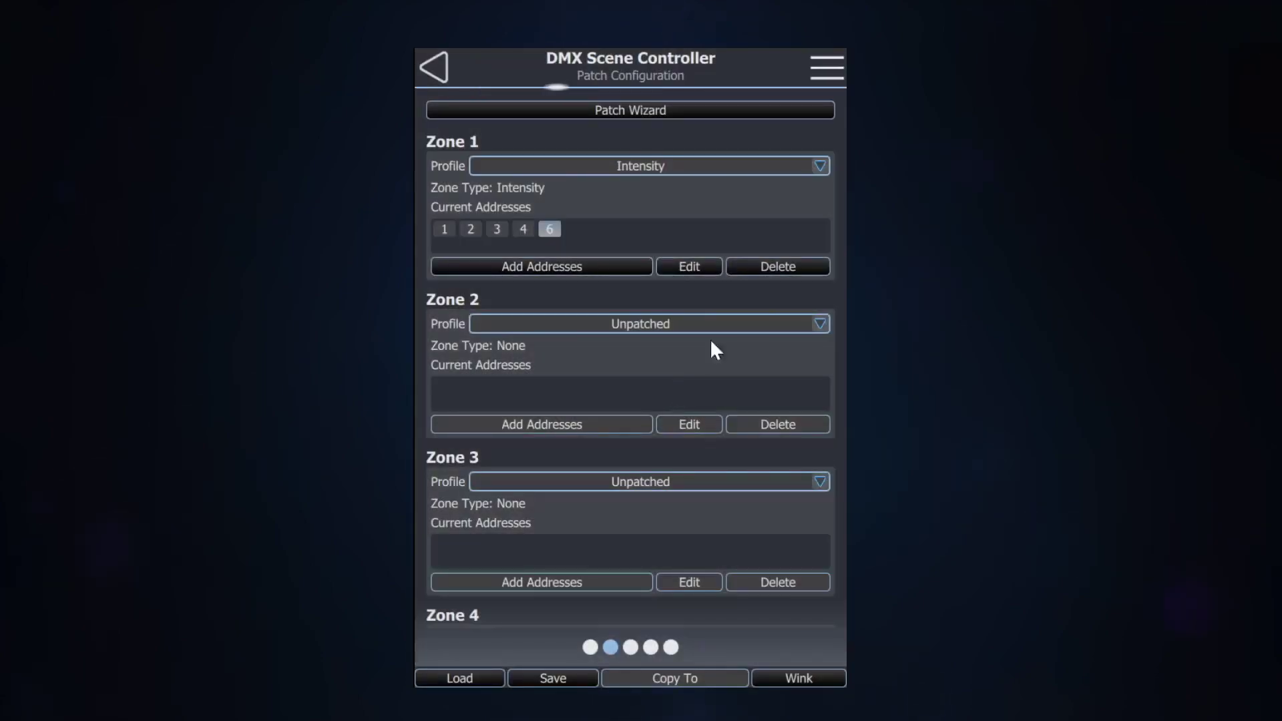
click(772, 262)
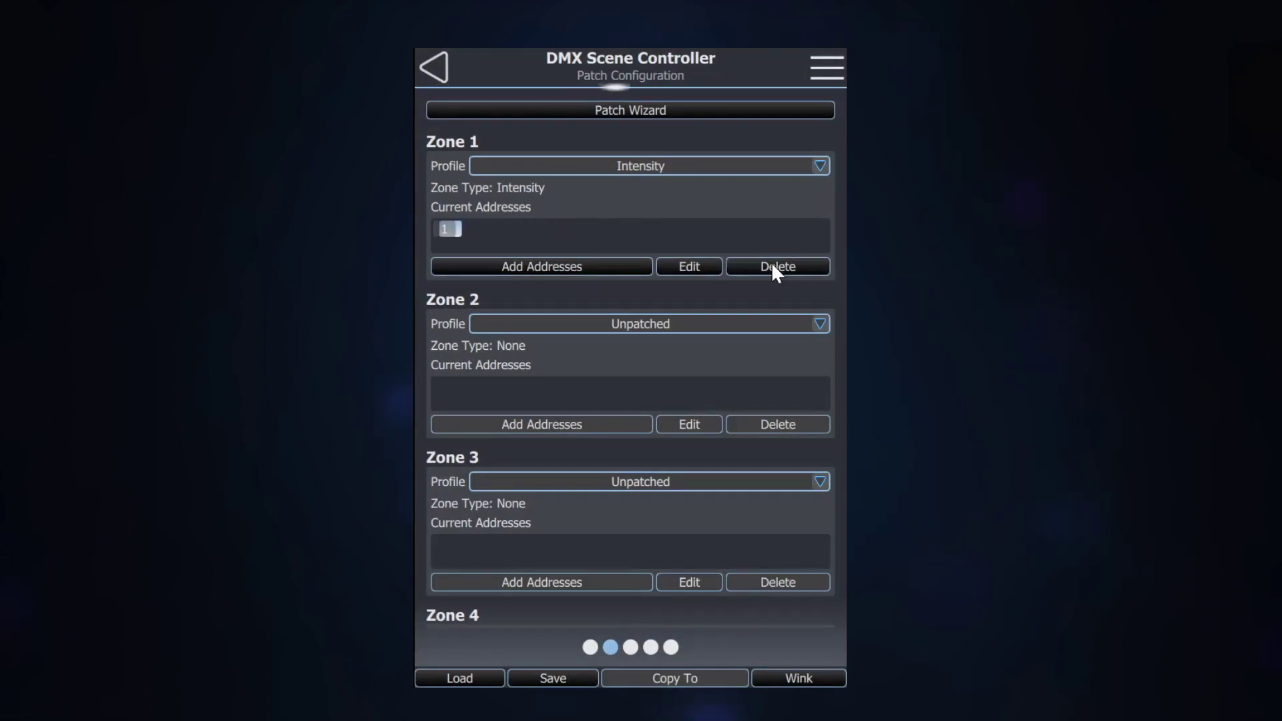
Step: Patch Zone 1 with the Red, Green, Blue profile starting at address 1, and delete that patch
click(822, 164)
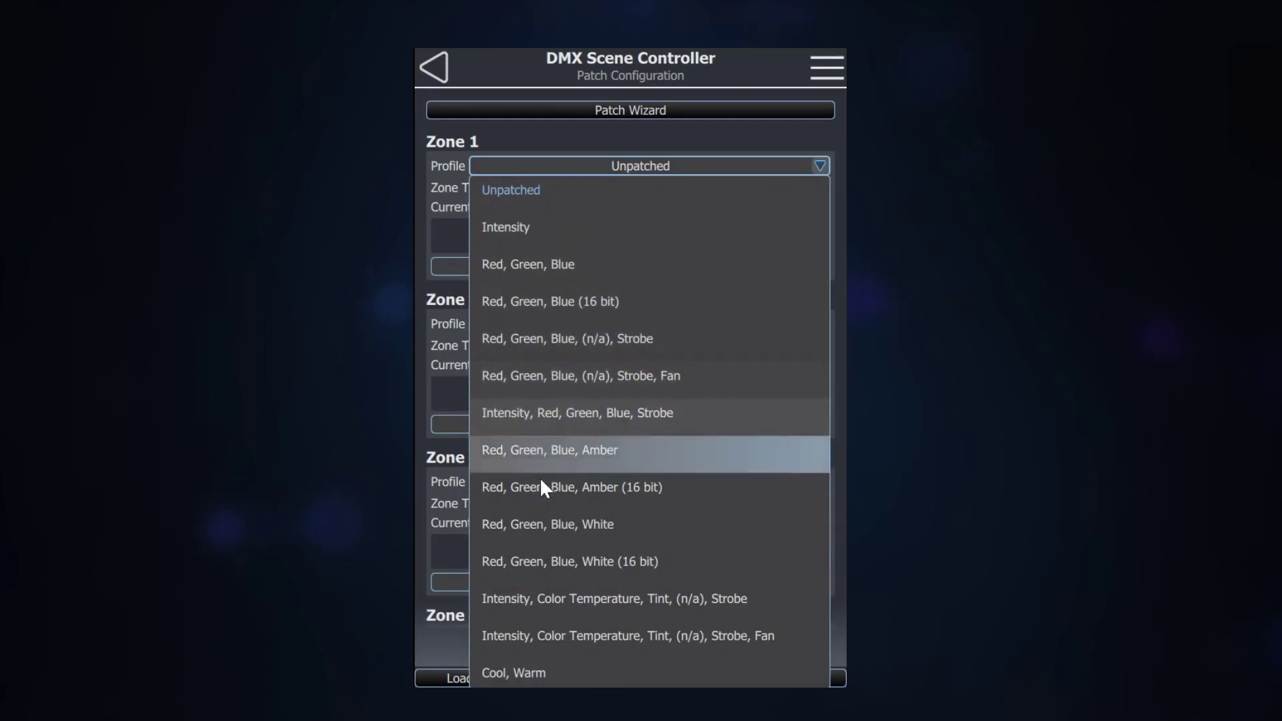
scroll(541, 491, down, 3)
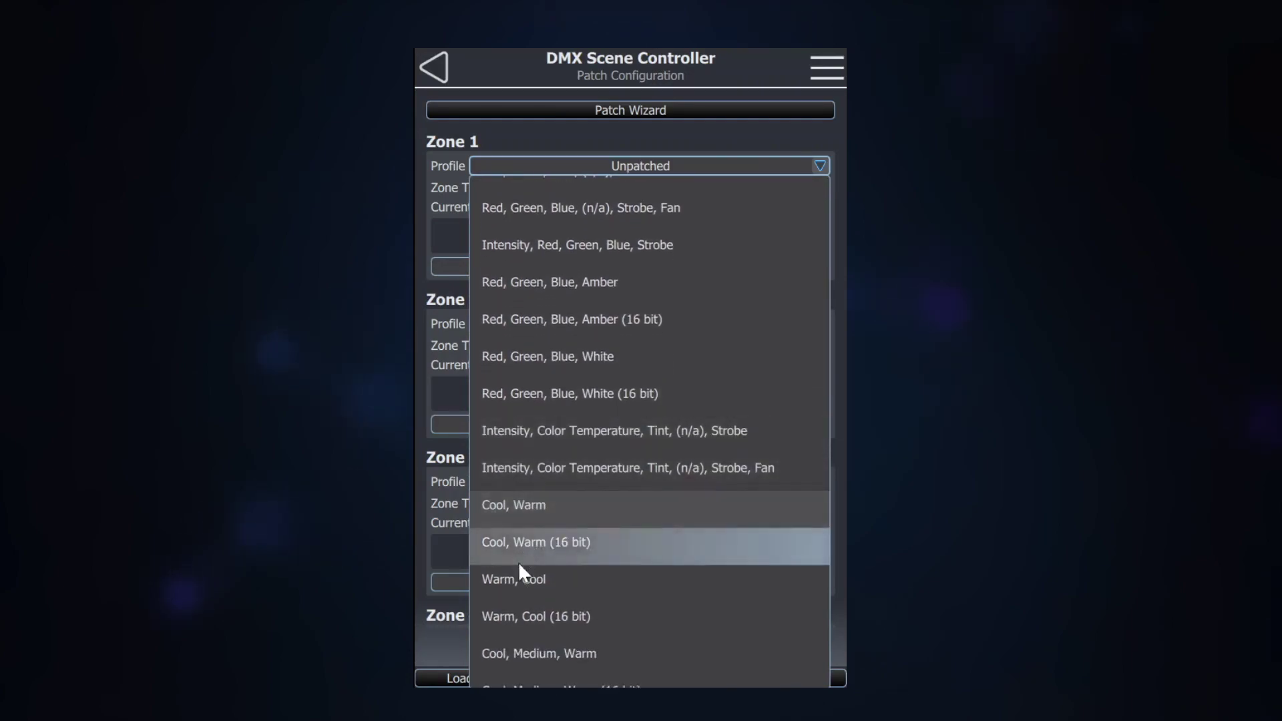
scroll(530, 420, up, 3)
click(539, 254)
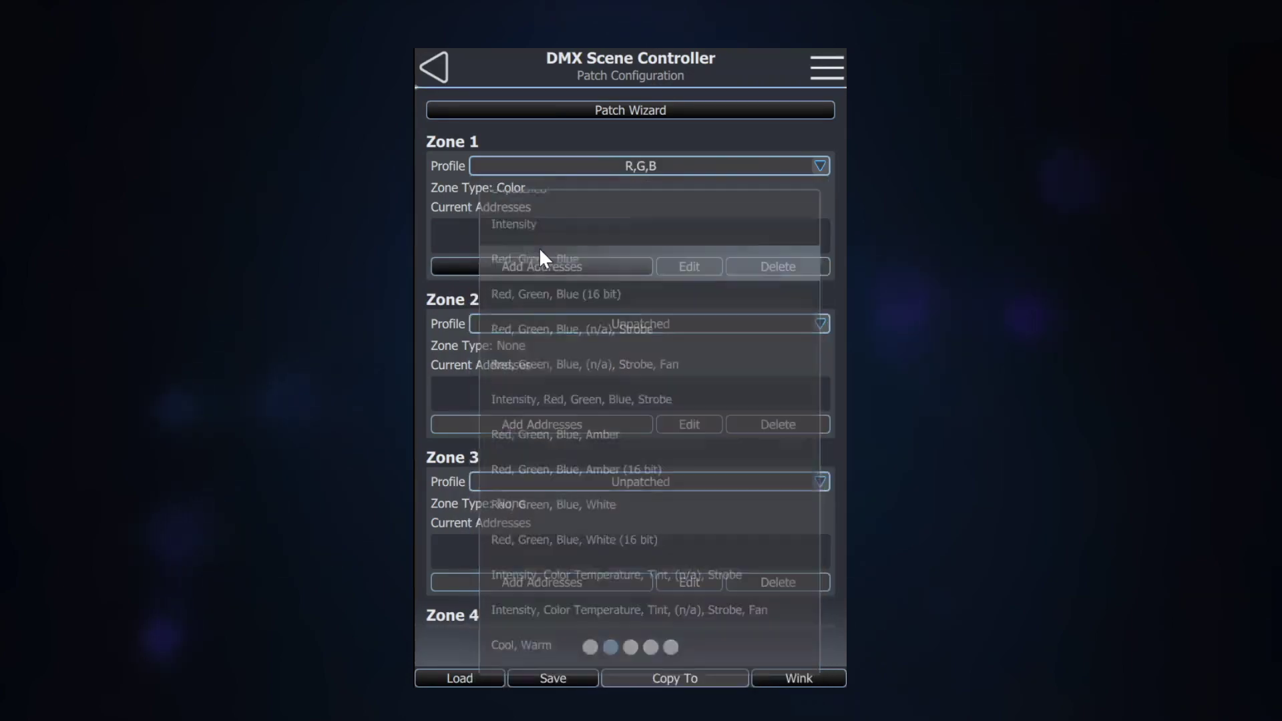
click(534, 266)
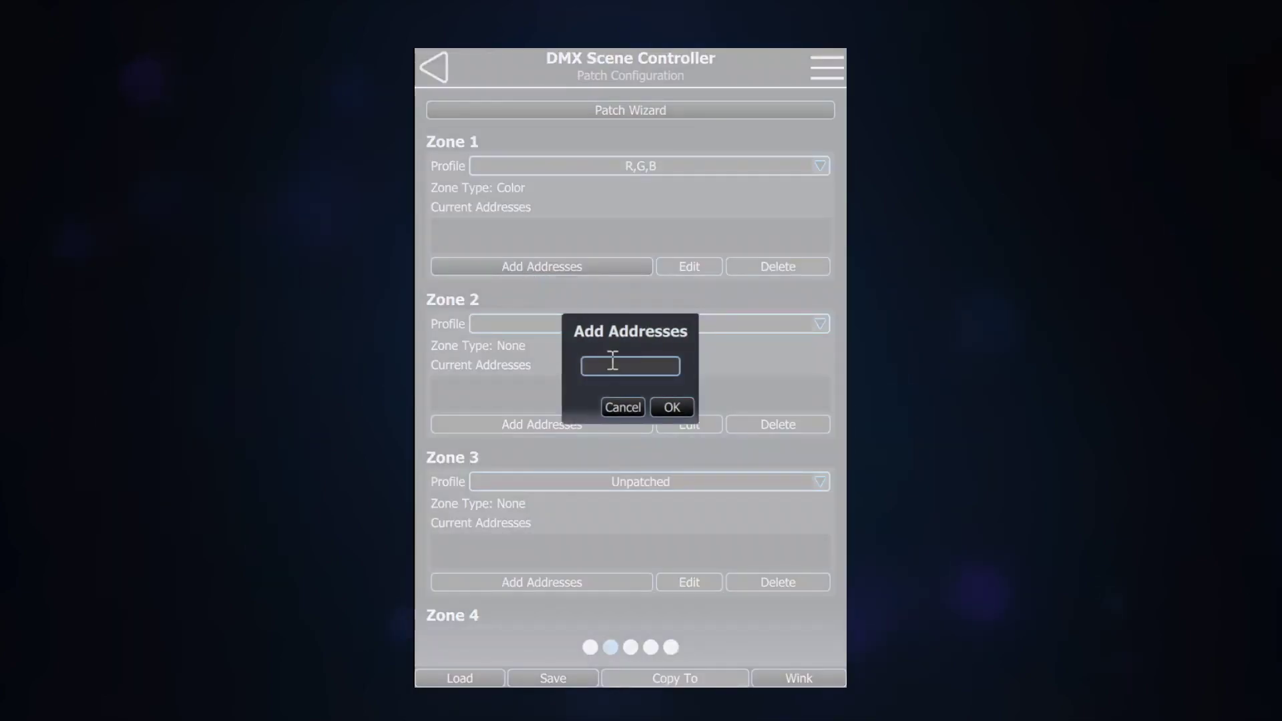
text(1)
click(659, 401)
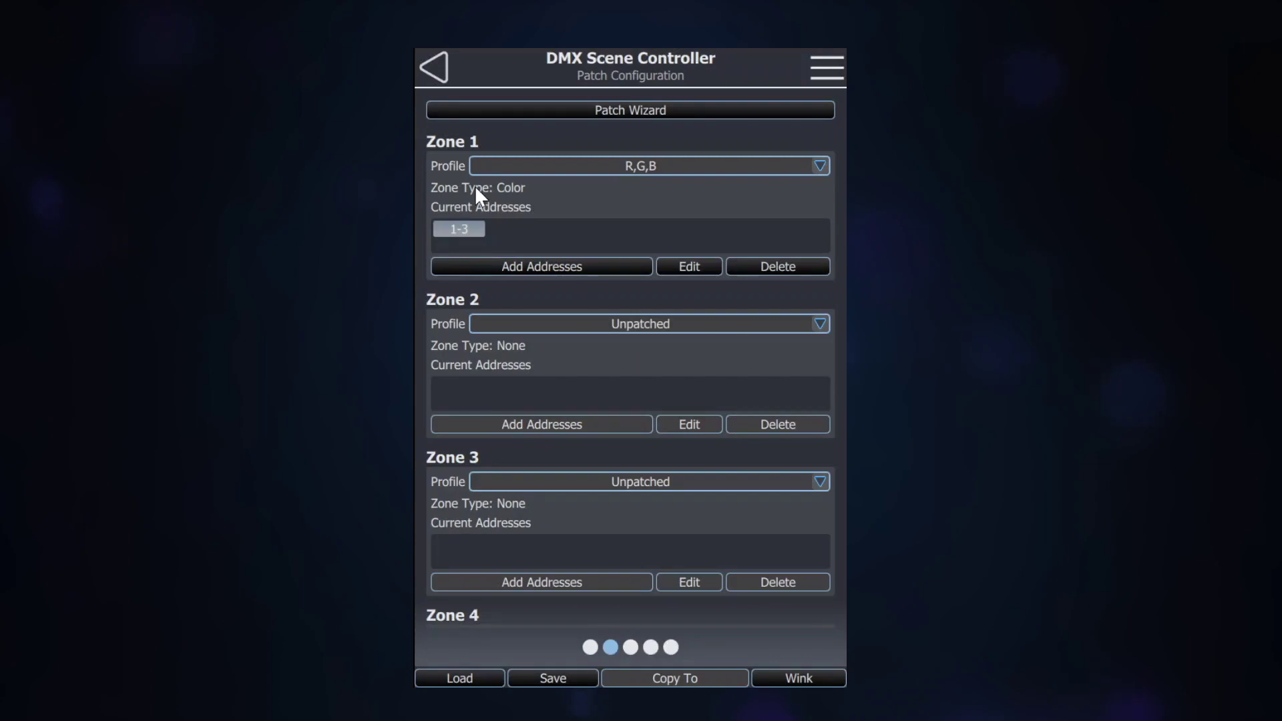
click(746, 266)
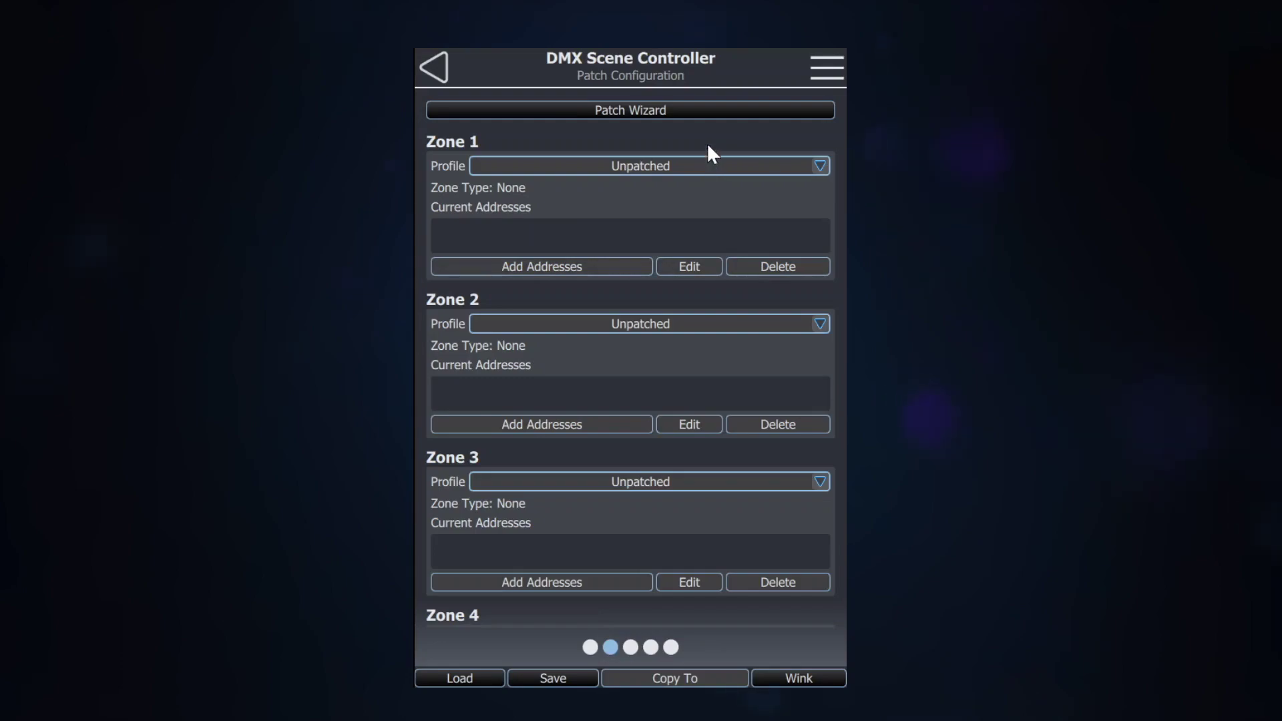
Step: Use the Patch Wizard to patch zones 1-16 with the Intensity profile starting at address 1
click(714, 115)
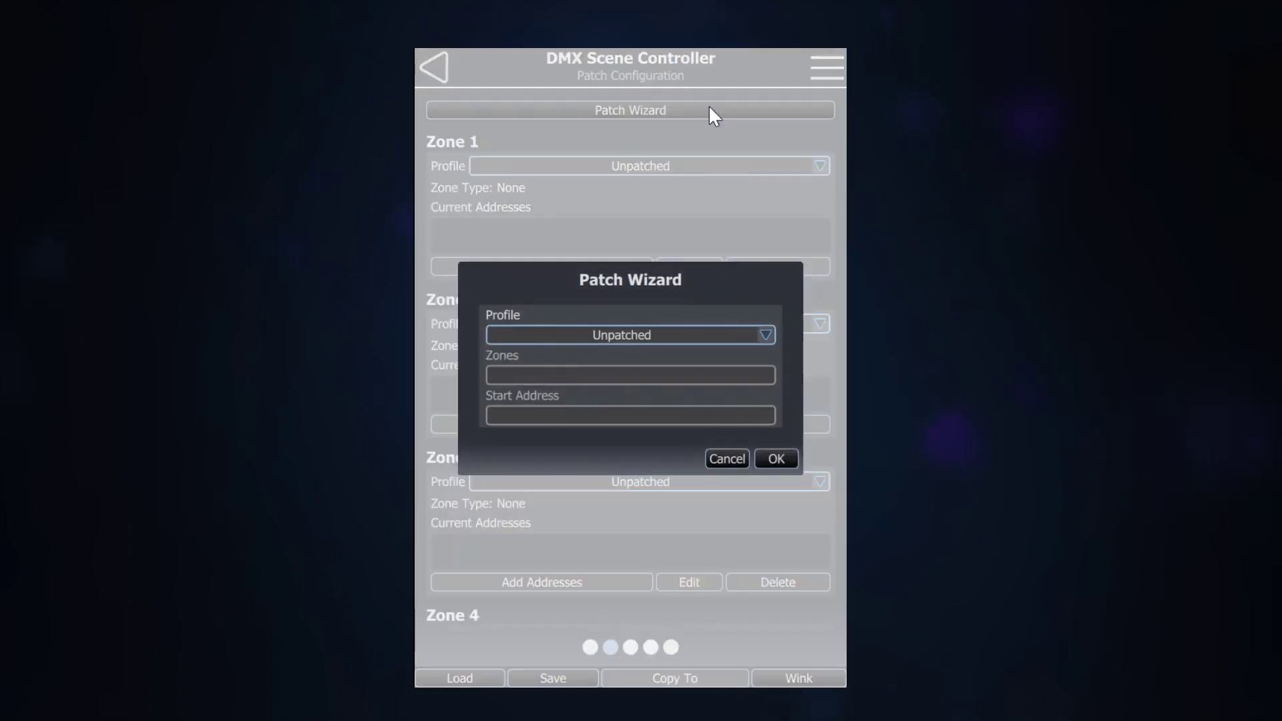
click(746, 337)
click(568, 396)
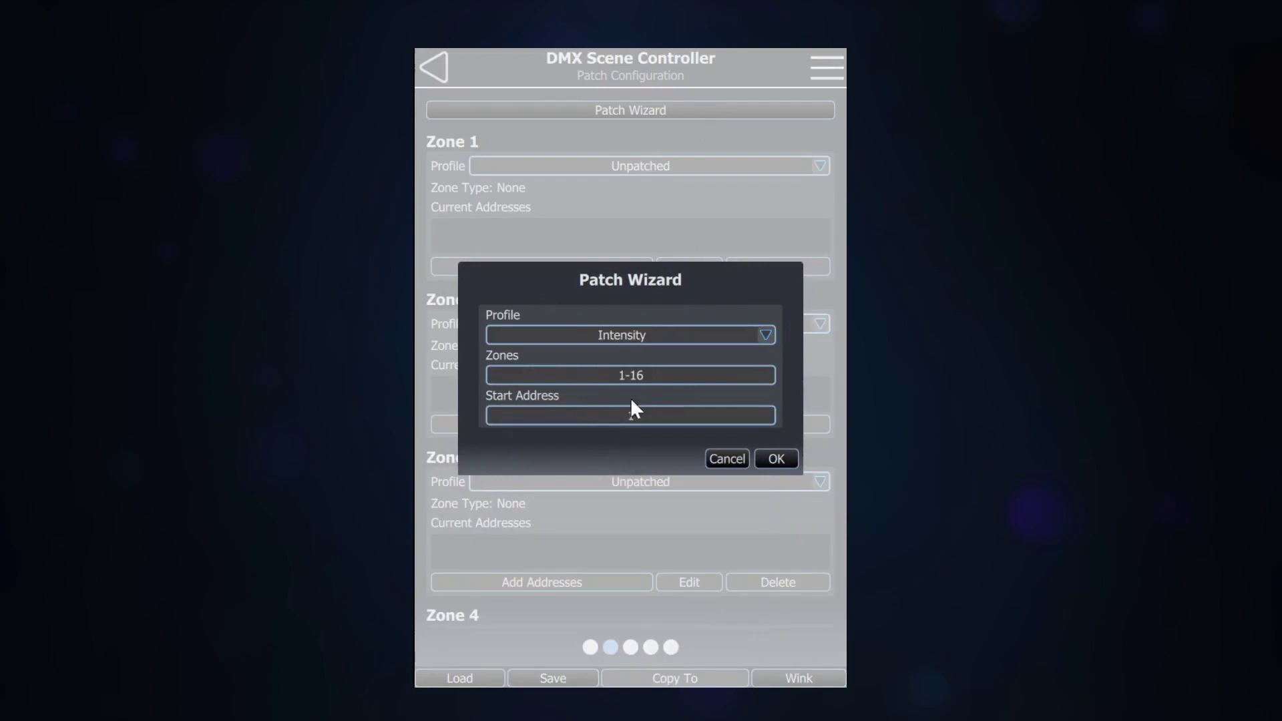
click(770, 458)
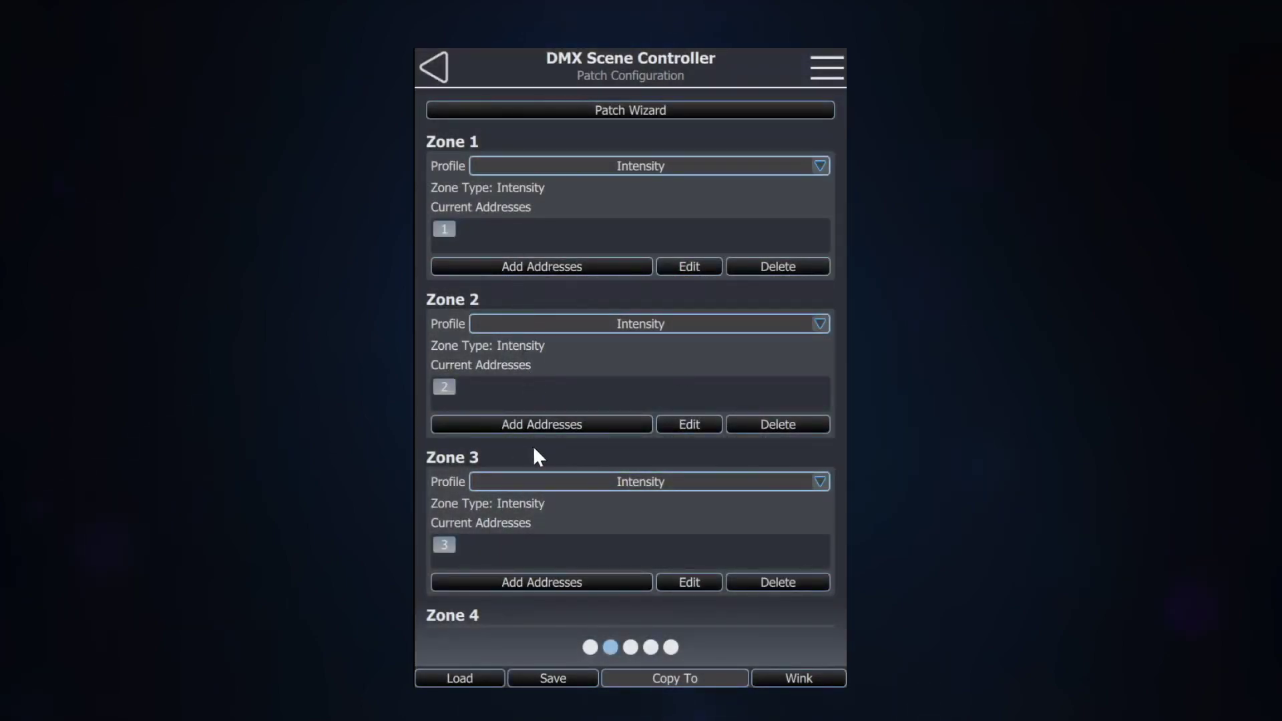
Step: Enable control of unpatched addresses, space actions affecting unpatched addresses, and patch auto shift in the general configuration
drag(533, 446, 768, 446)
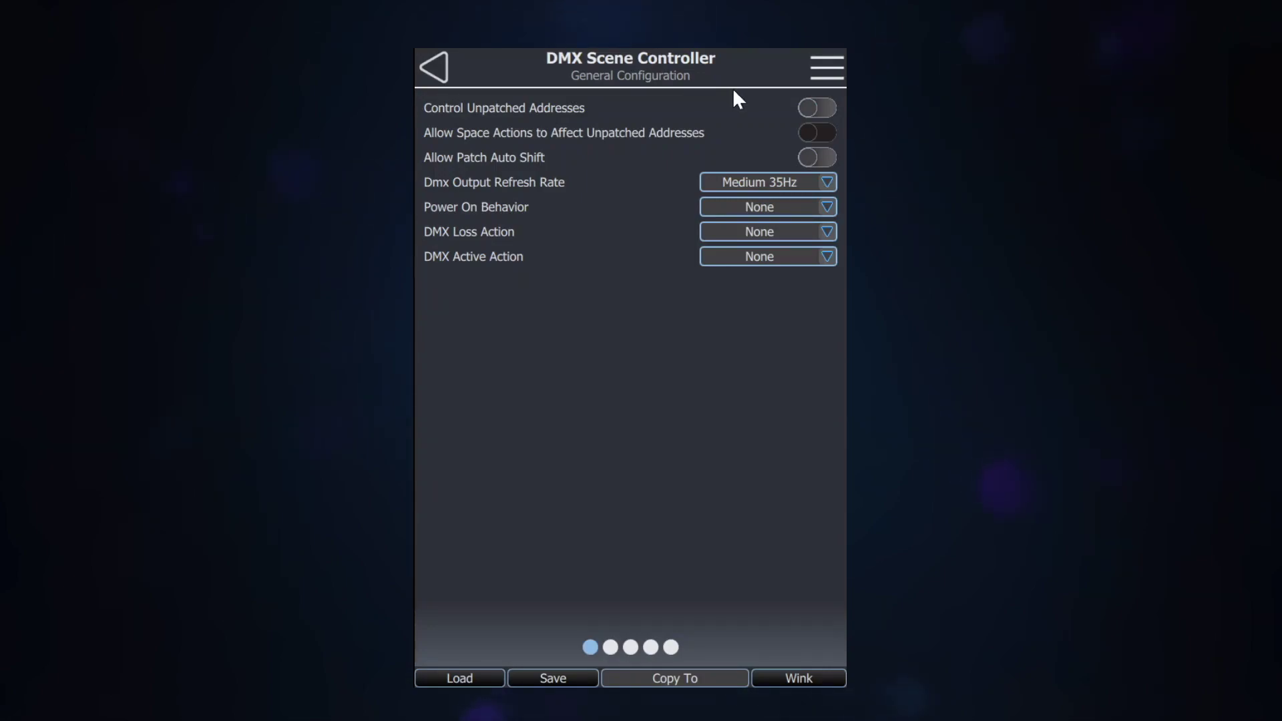
click(815, 104)
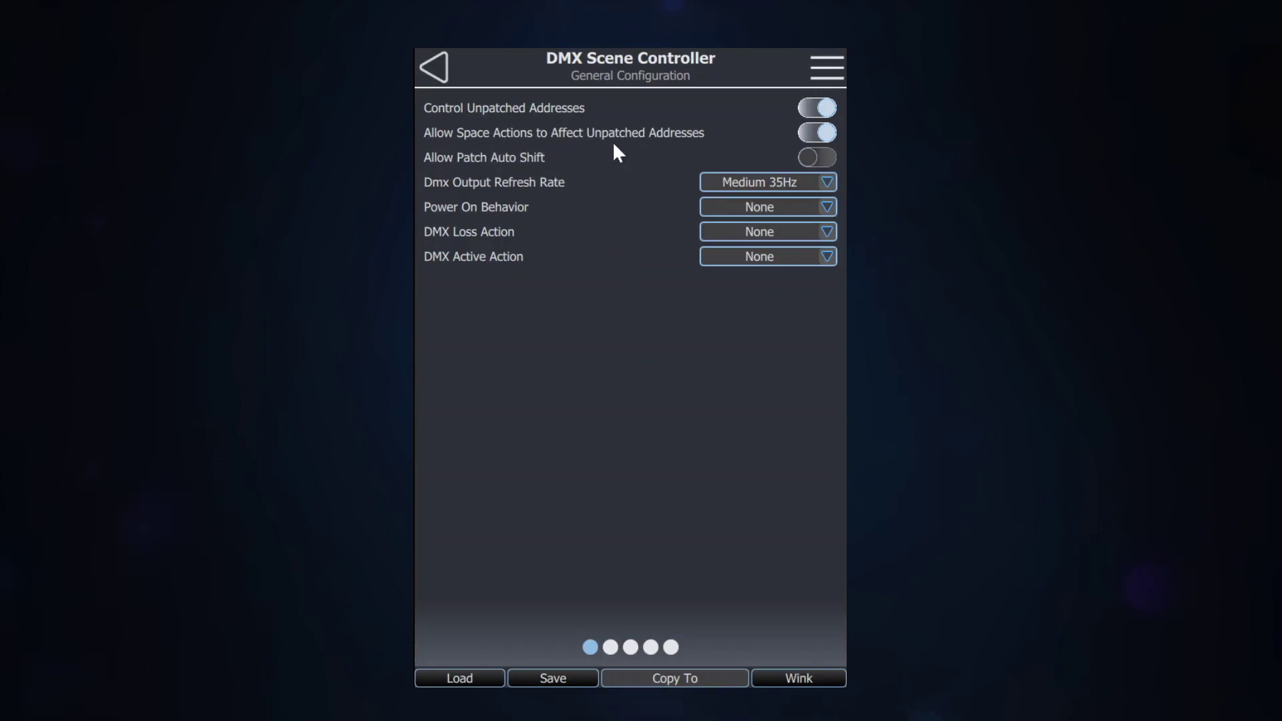
click(812, 155)
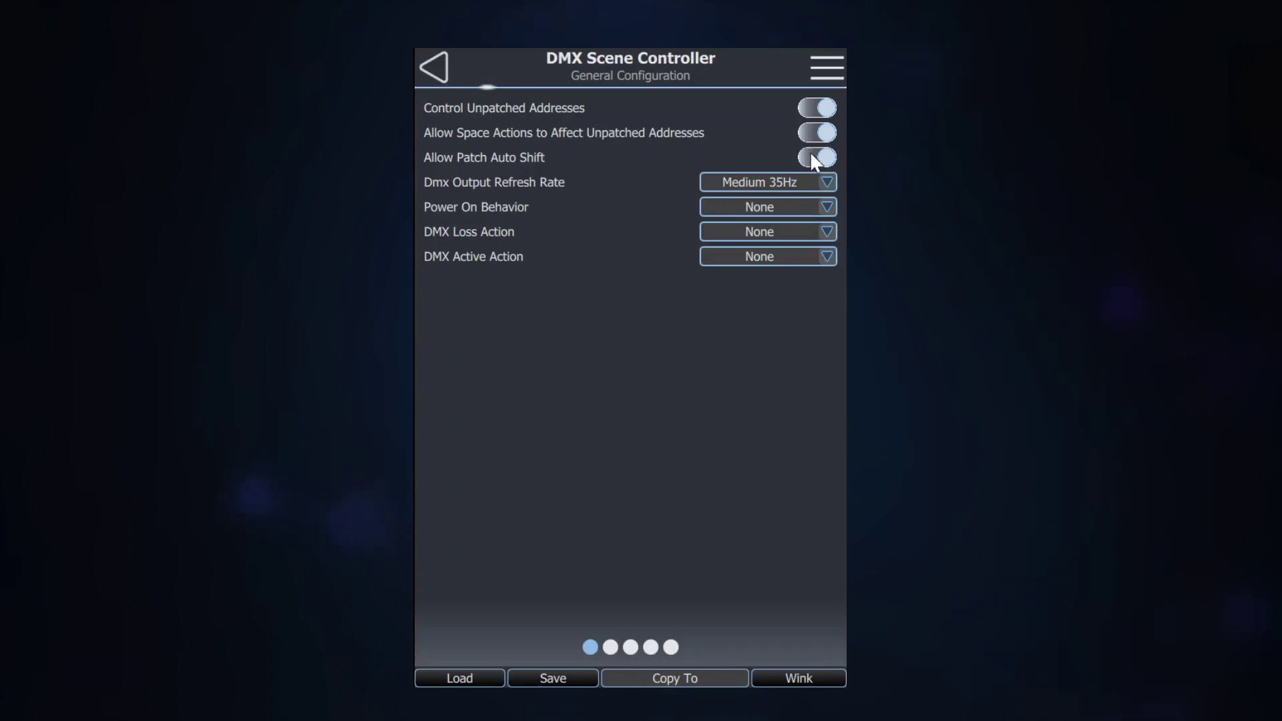
Step: Add address 2 to Zone 1 in the patch configuration and check the addresses of the following zones
drag(790, 298, 436, 321)
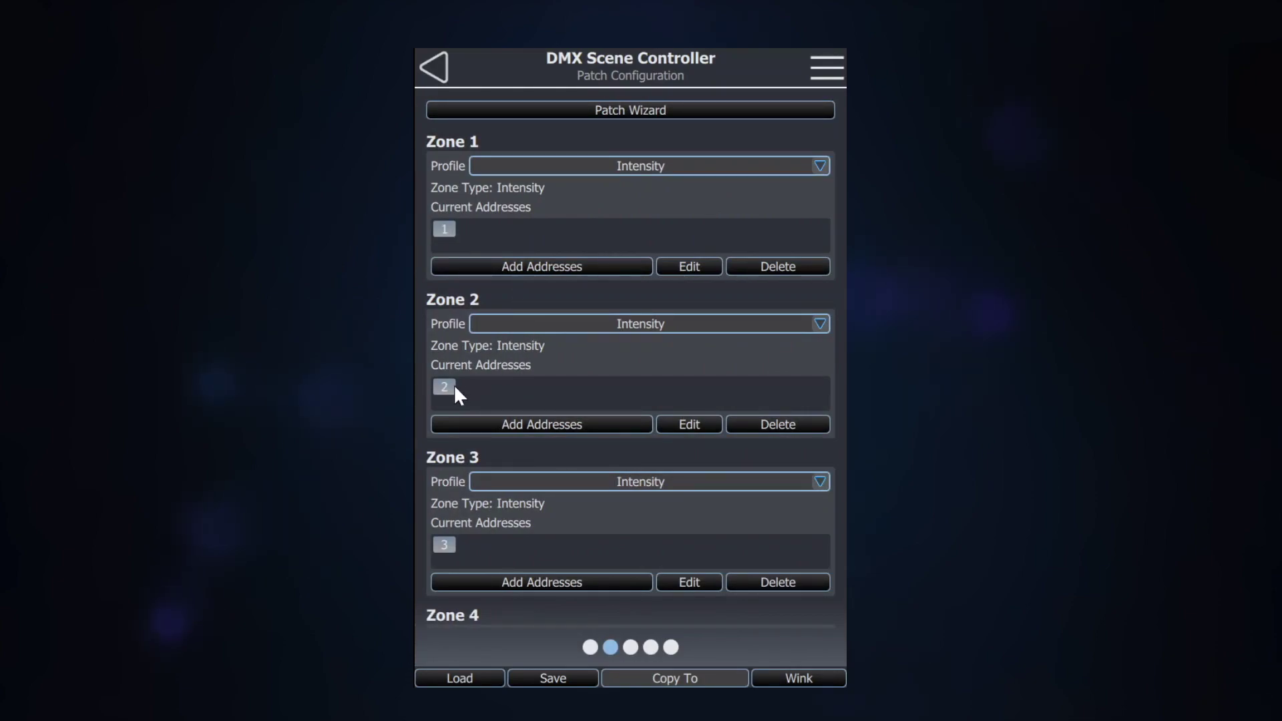
click(526, 269)
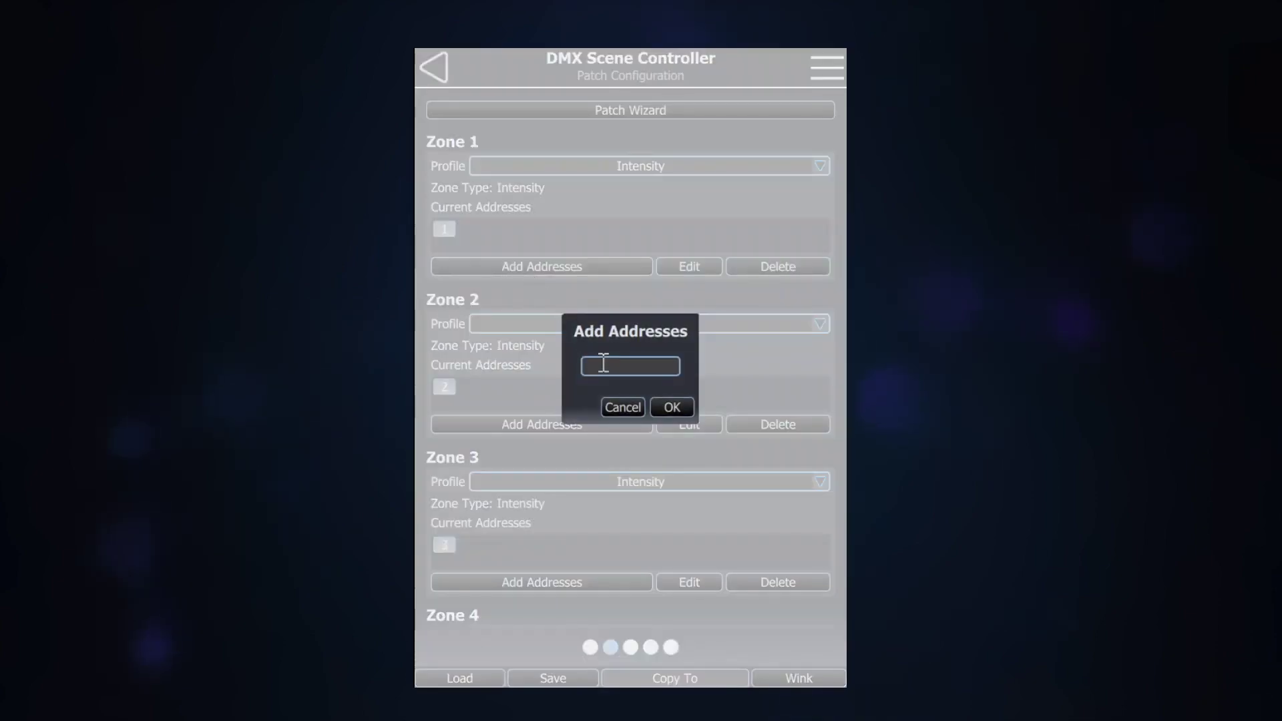
text(2)
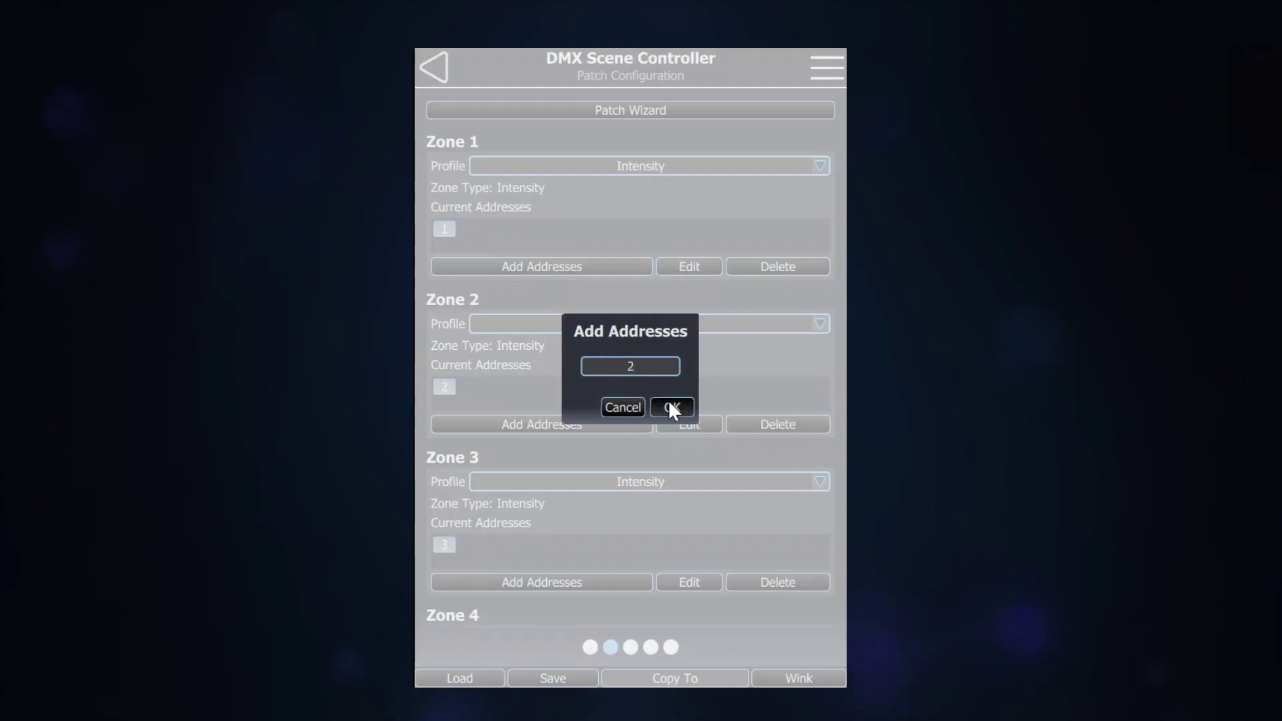
click(671, 406)
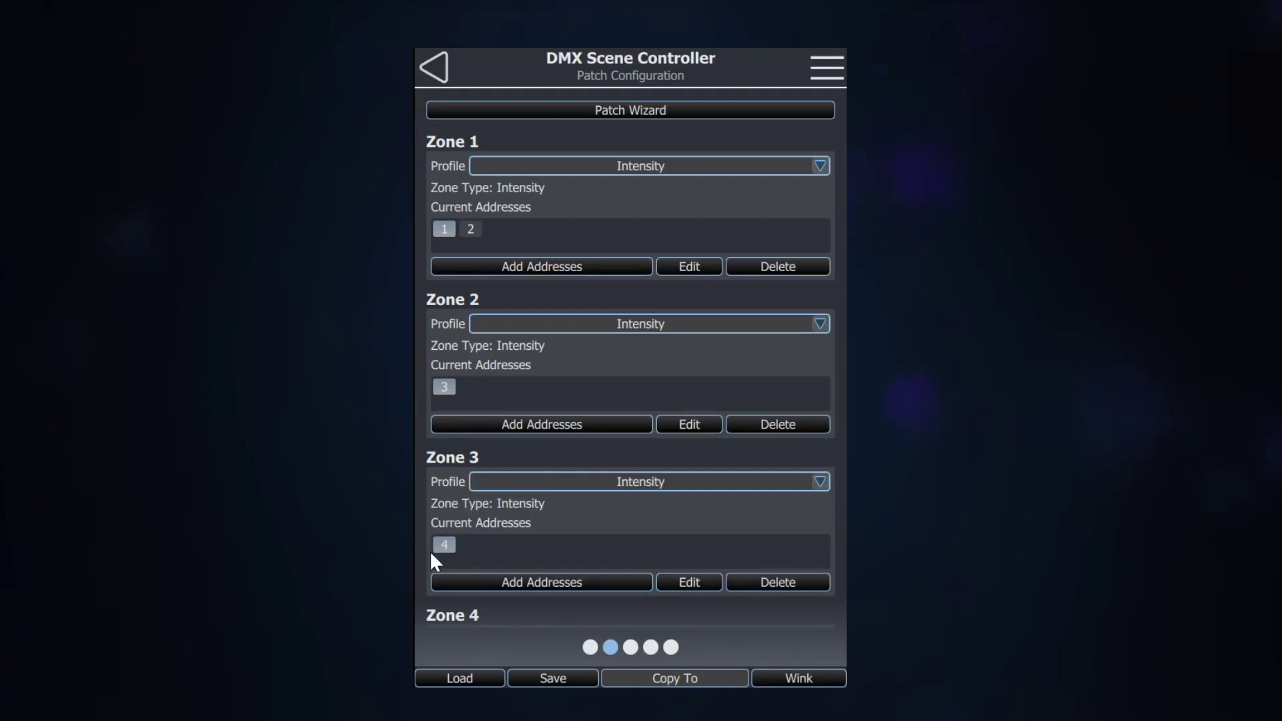
scroll(450, 539, down, 5)
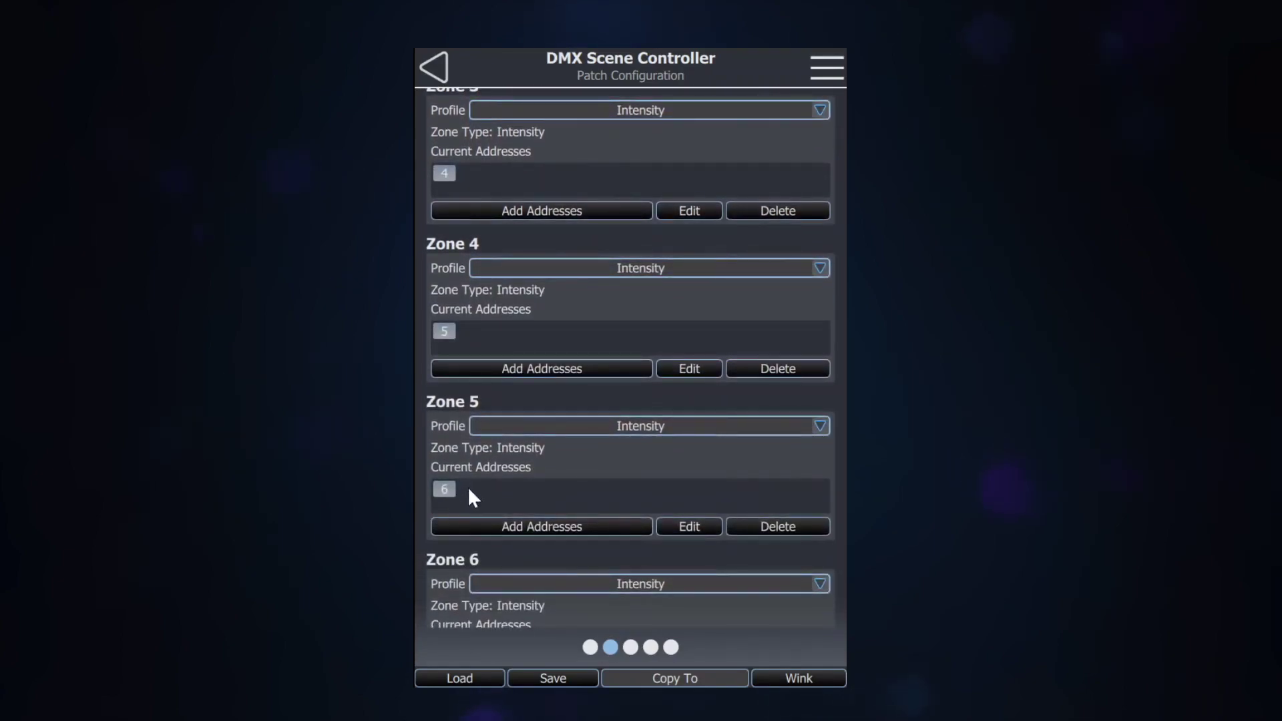
scroll(461, 510, up, 6)
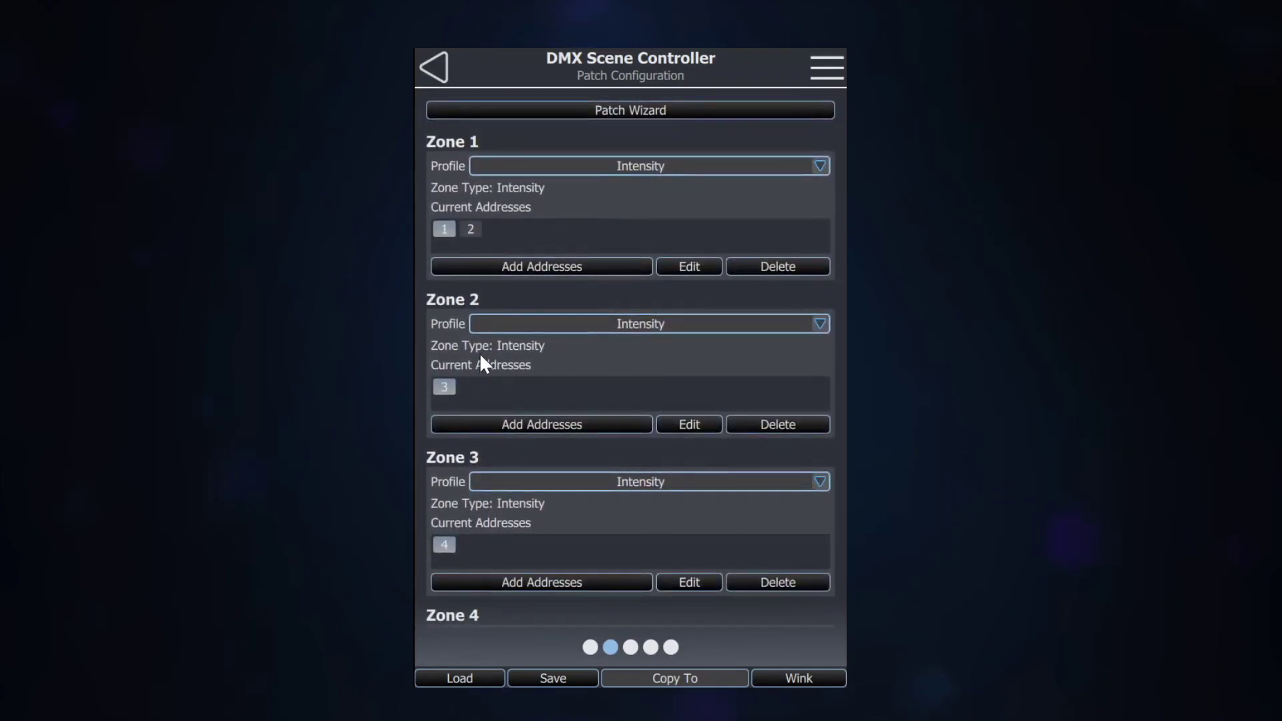
Step: In the general configuration, set the DMX output refresh rate to Medium 35Hz and the power on behavior to None
drag(490, 352, 808, 326)
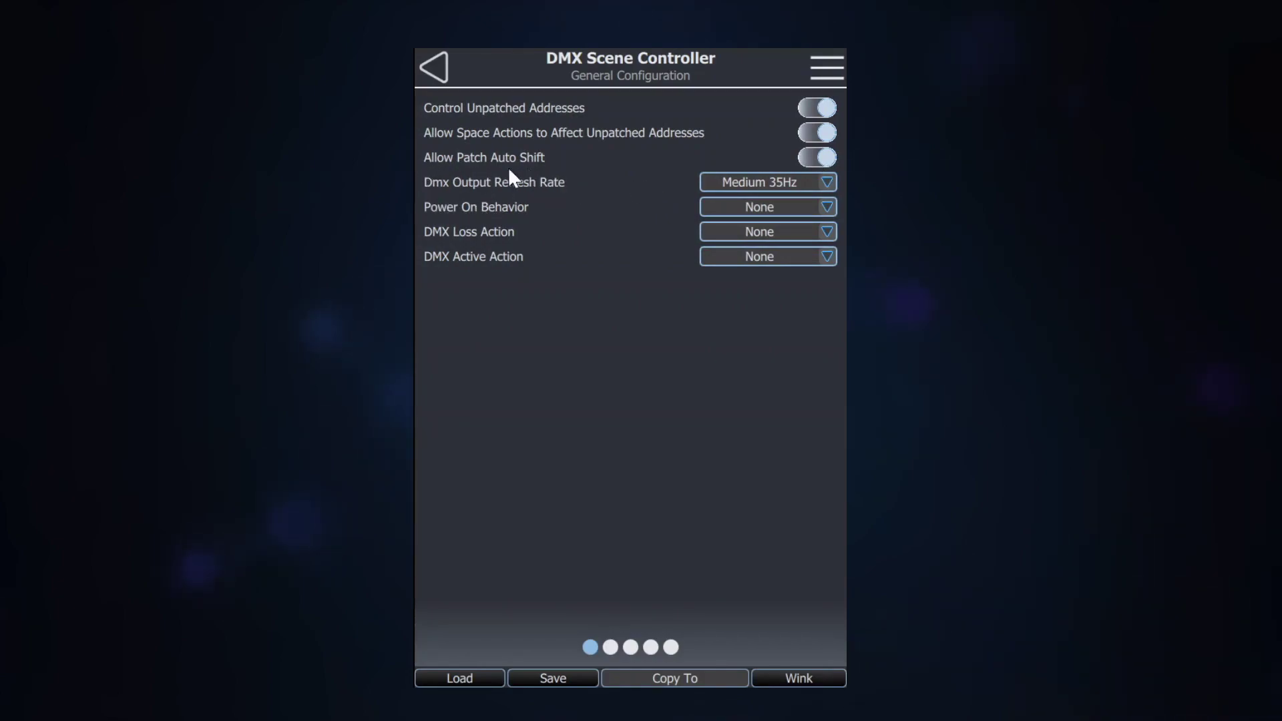
click(828, 183)
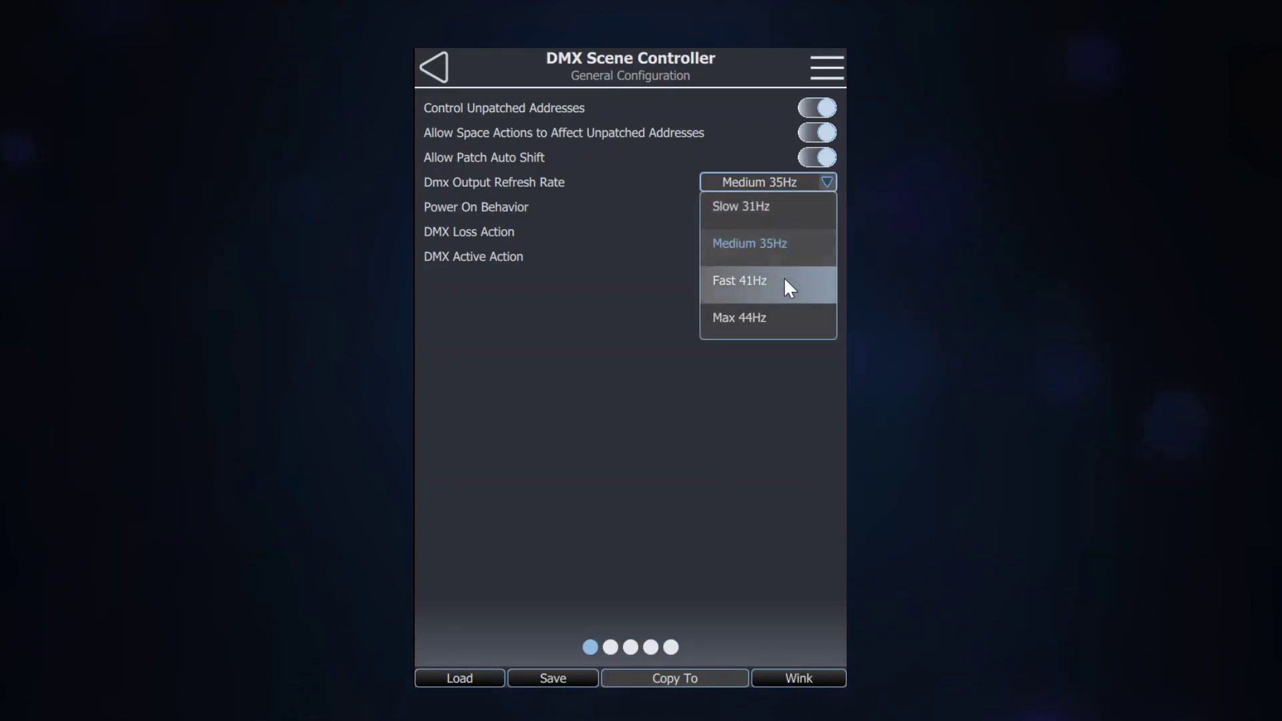
click(787, 243)
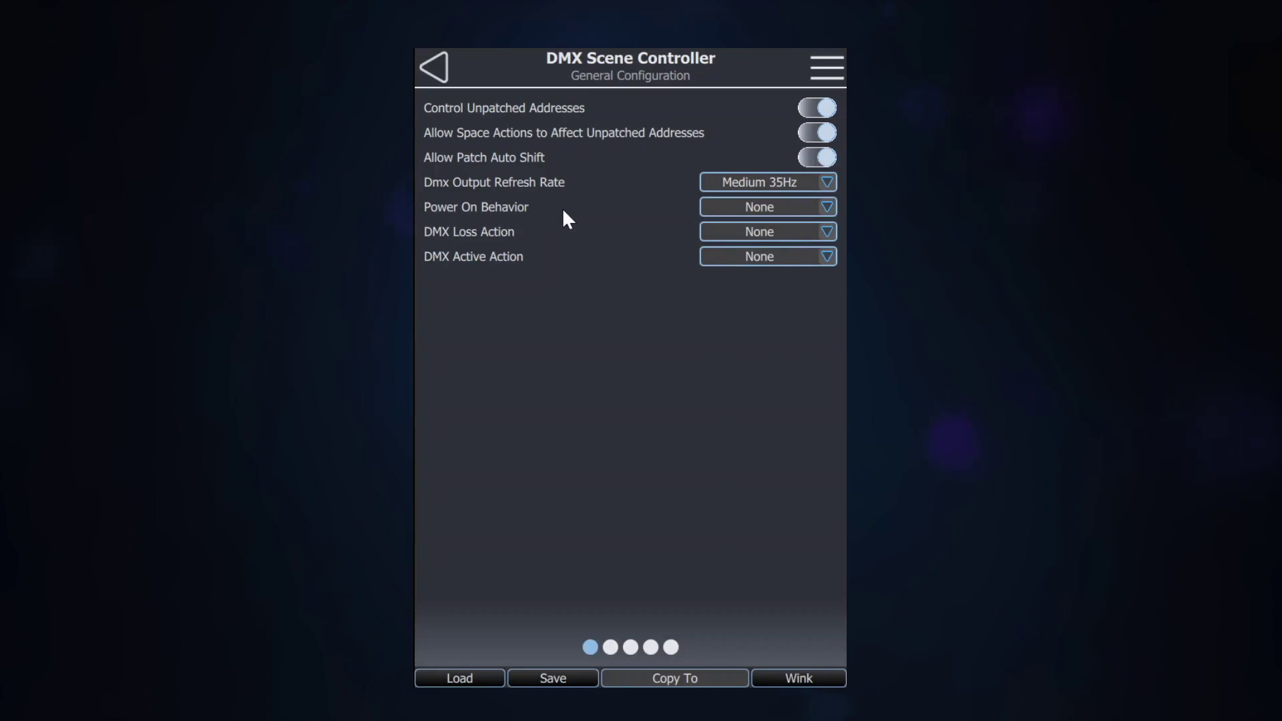
click(824, 207)
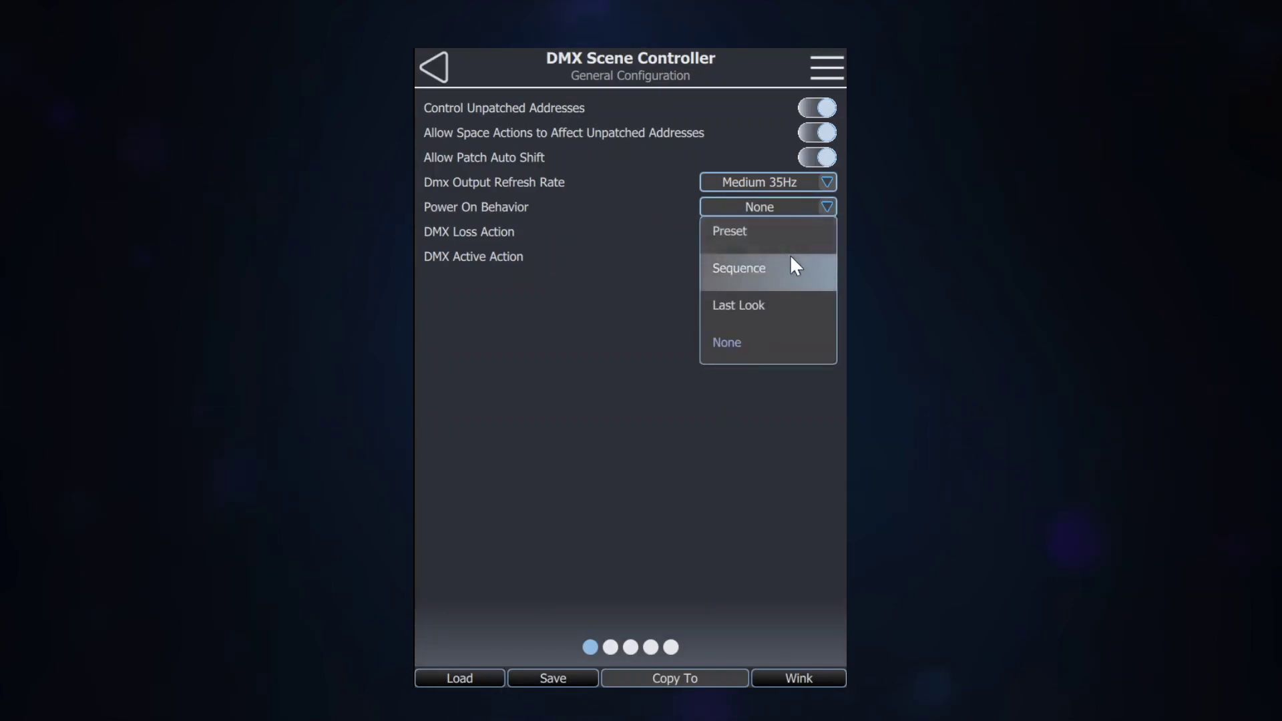
click(751, 338)
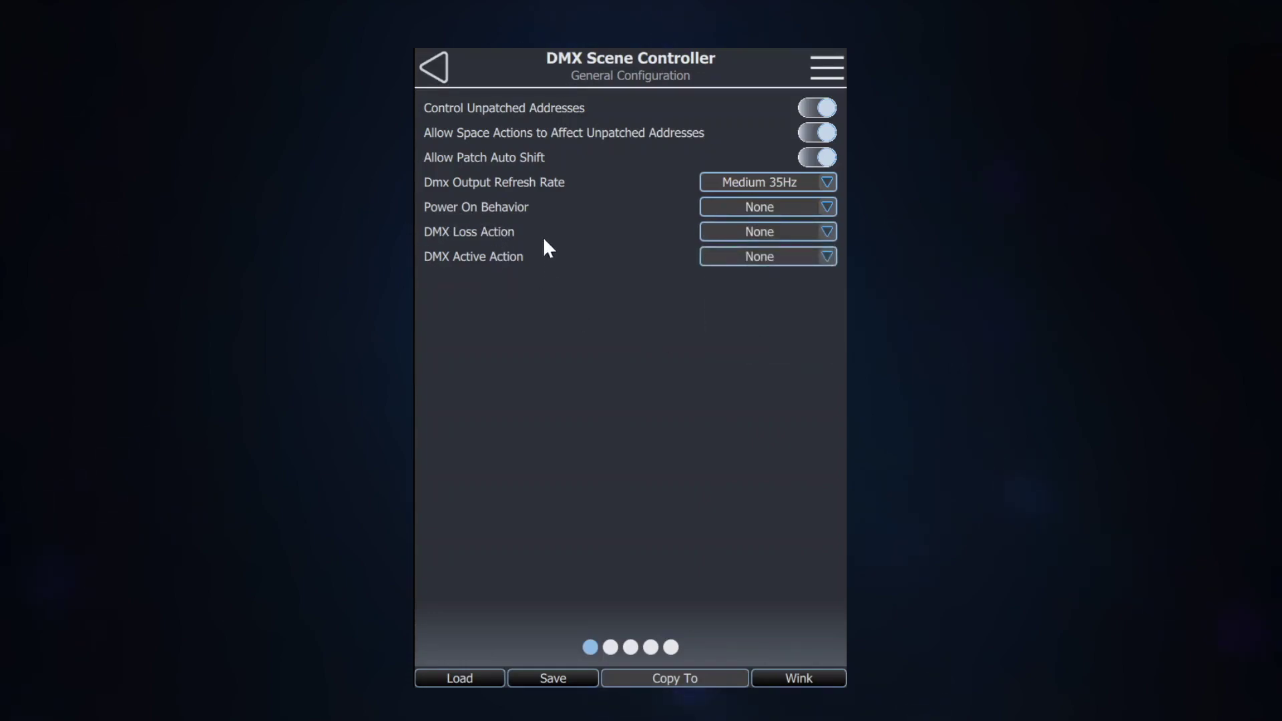
Step: Set both the DMX loss action and the DMX active action to None
click(785, 232)
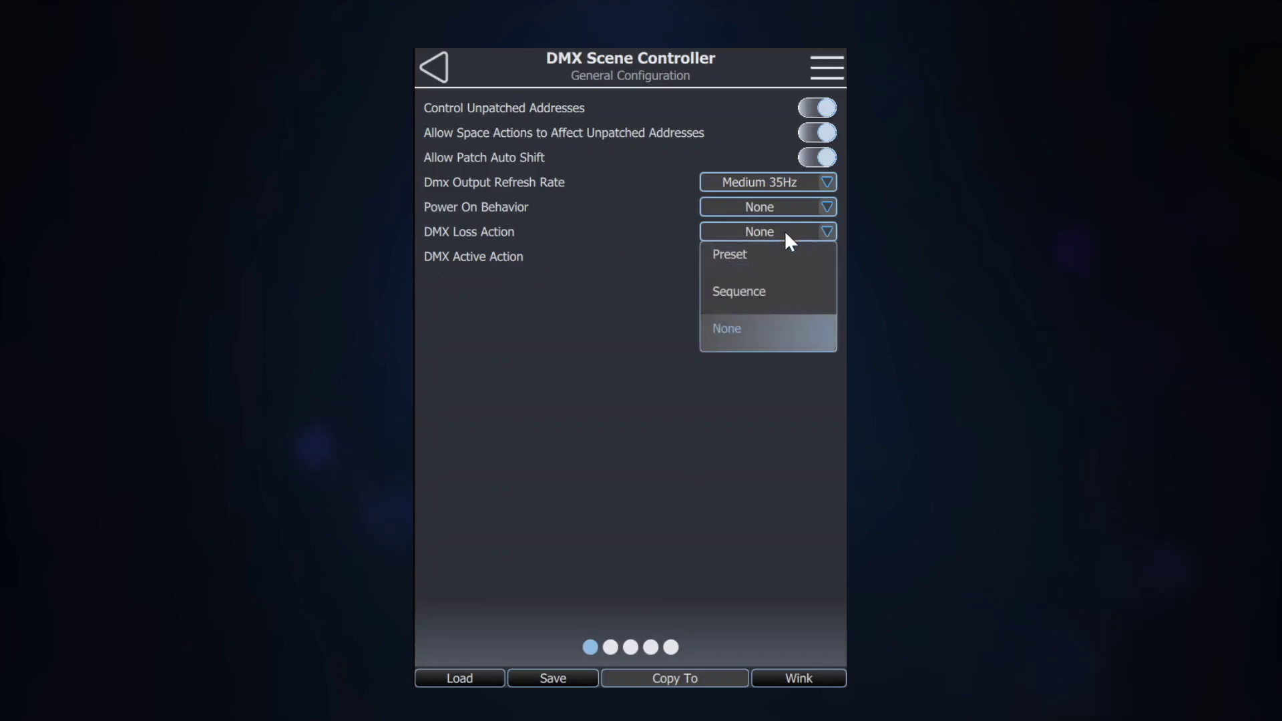
click(756, 326)
click(763, 260)
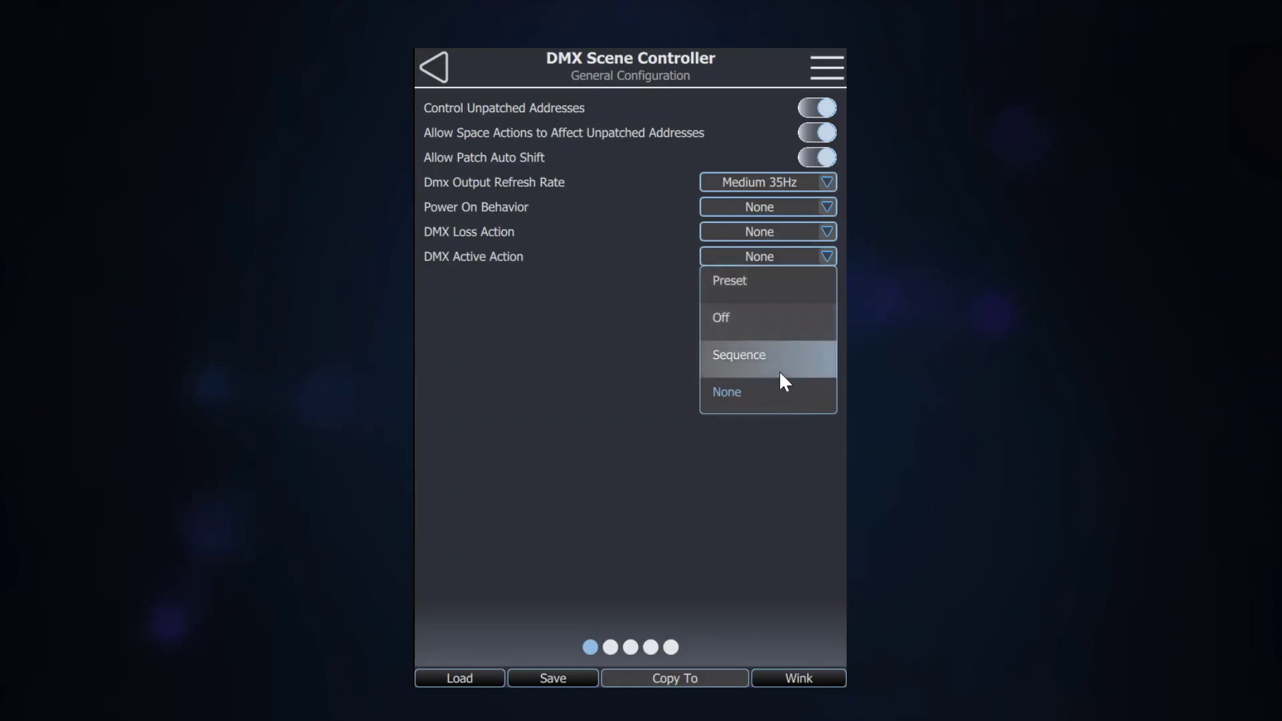
click(759, 394)
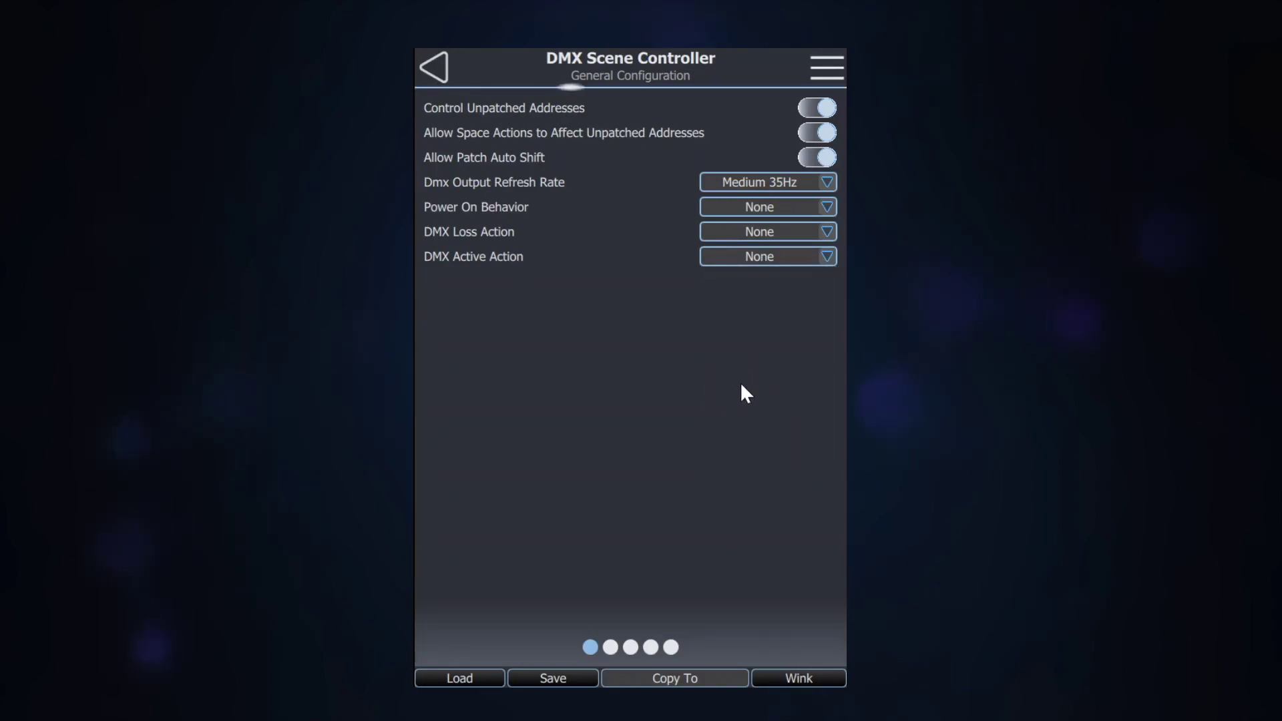
Step: Enable the sequence in the sequence configuration and set its number of steps to 6
drag(802, 384, 539, 399)
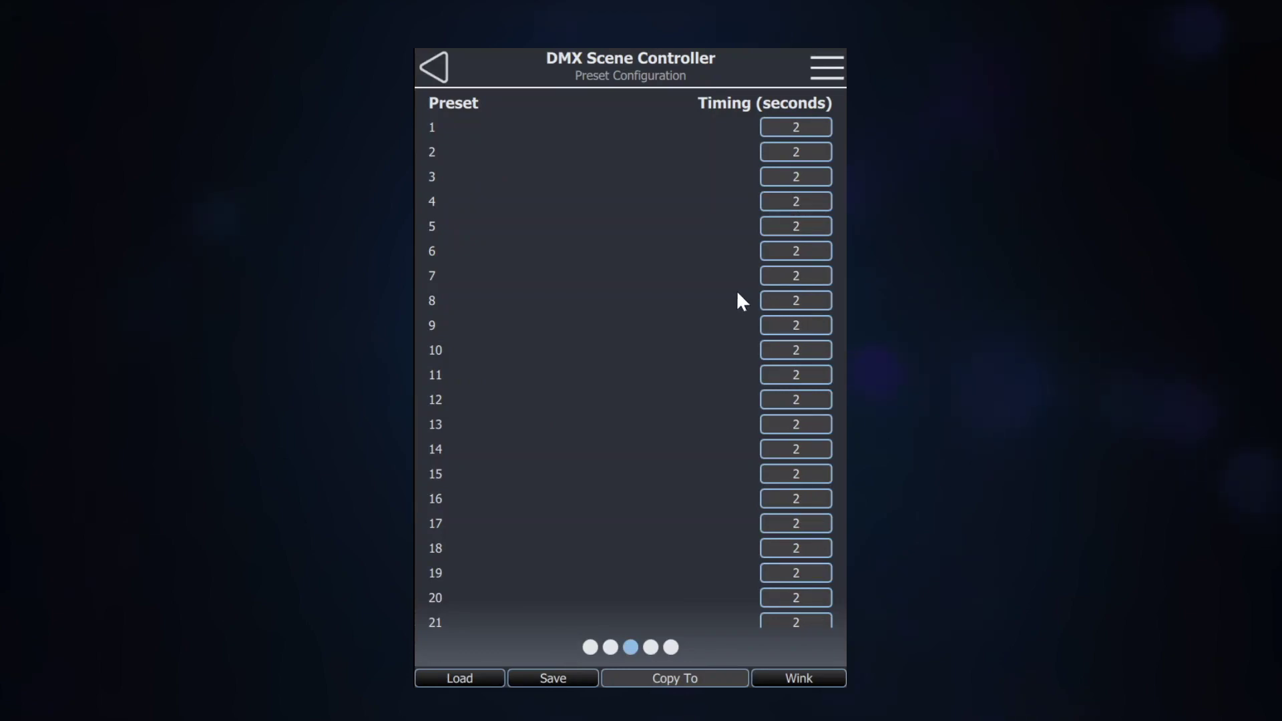
drag(737, 280, 474, 294)
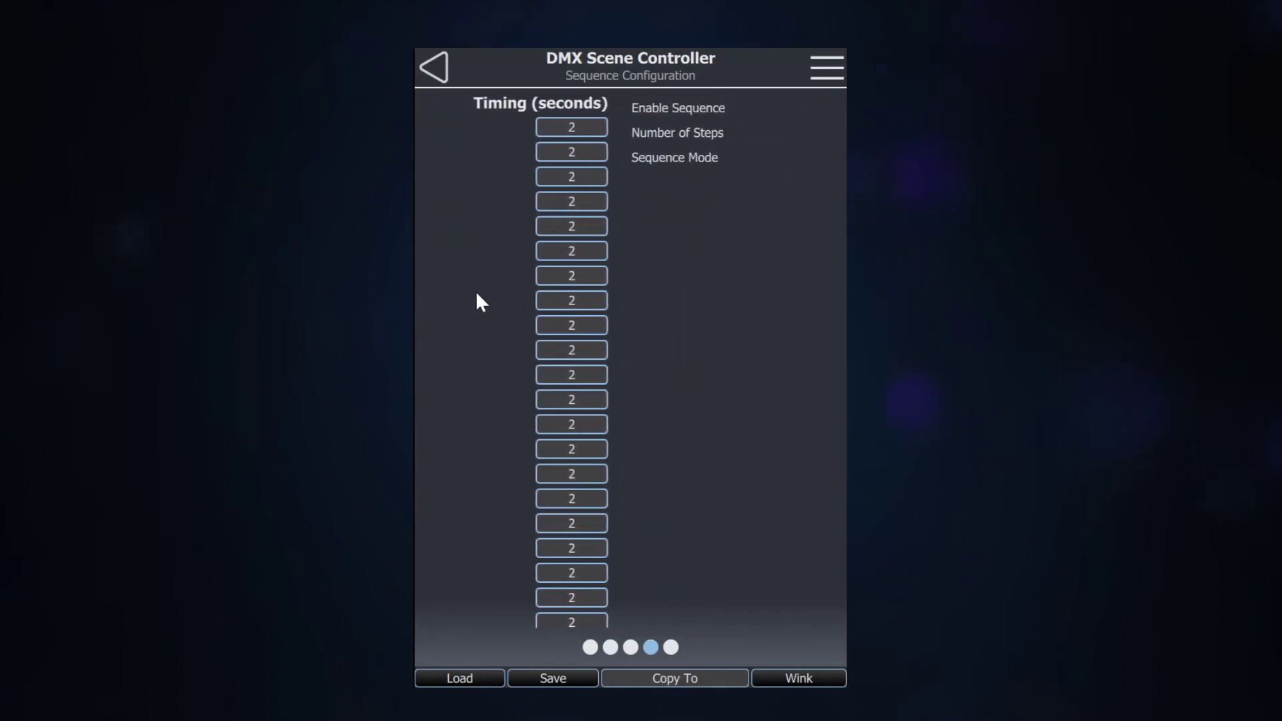
click(804, 108)
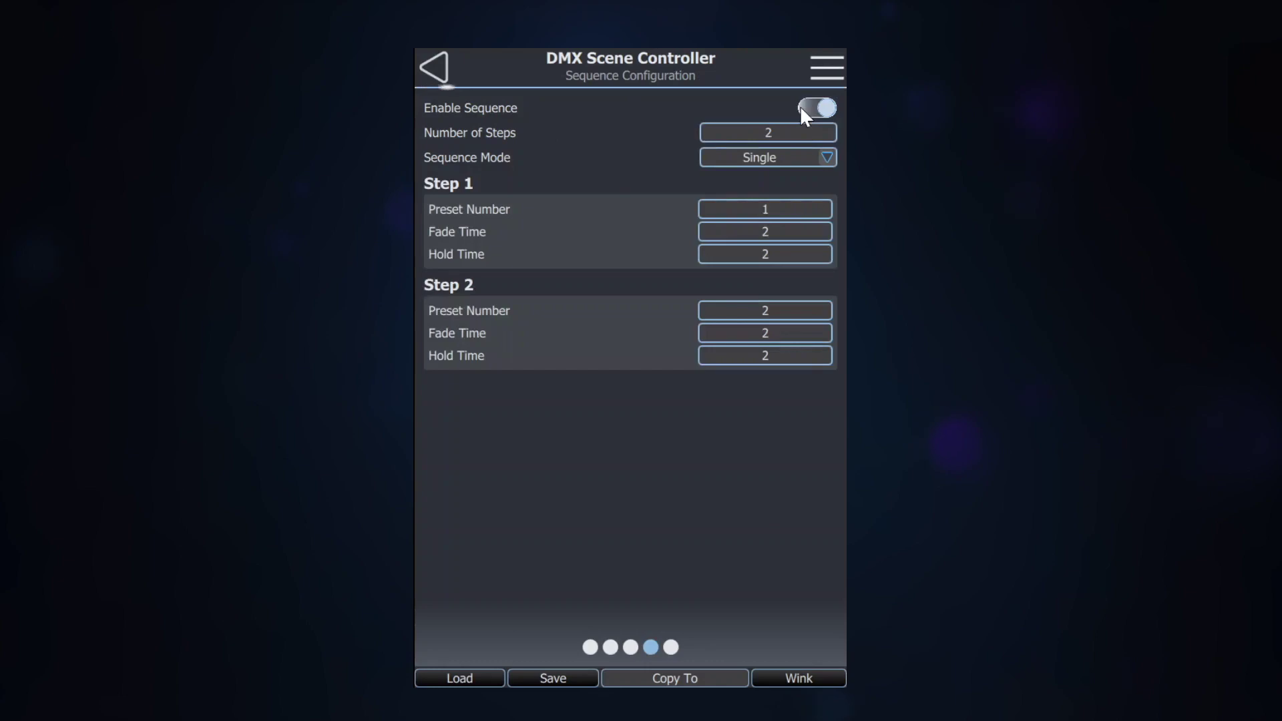
double_click(790, 131)
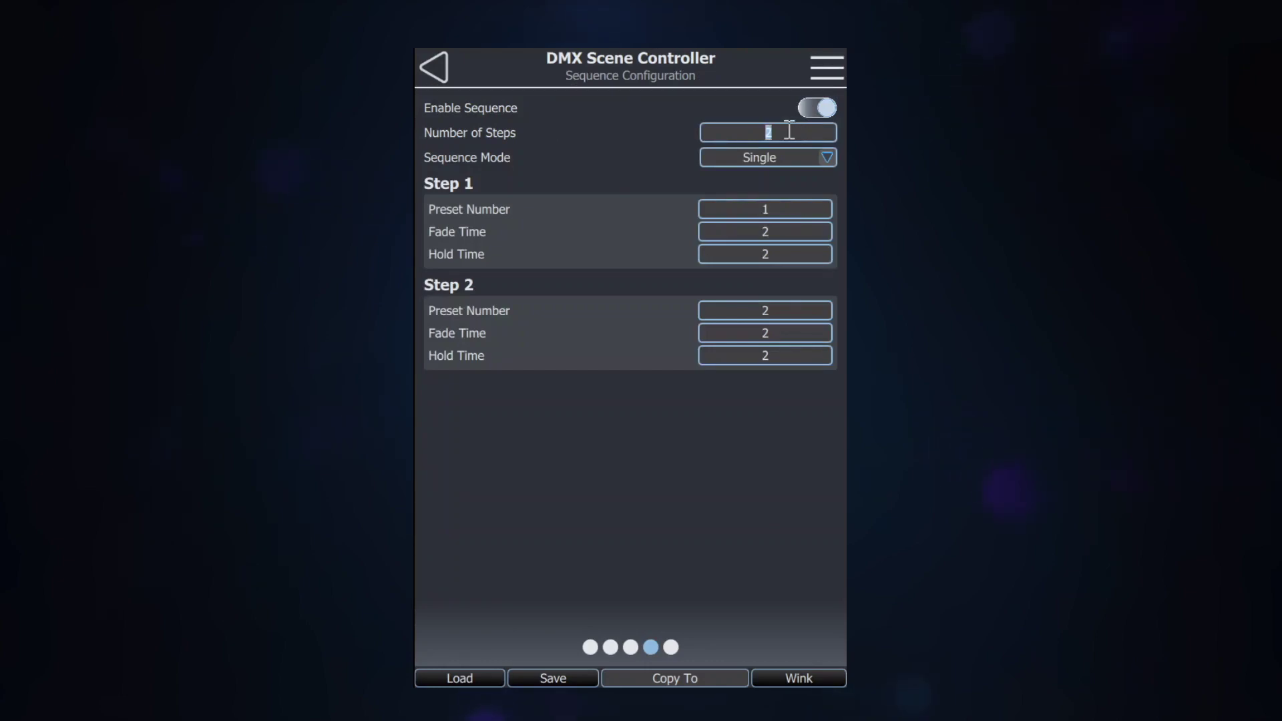
text(6)
key(Return)
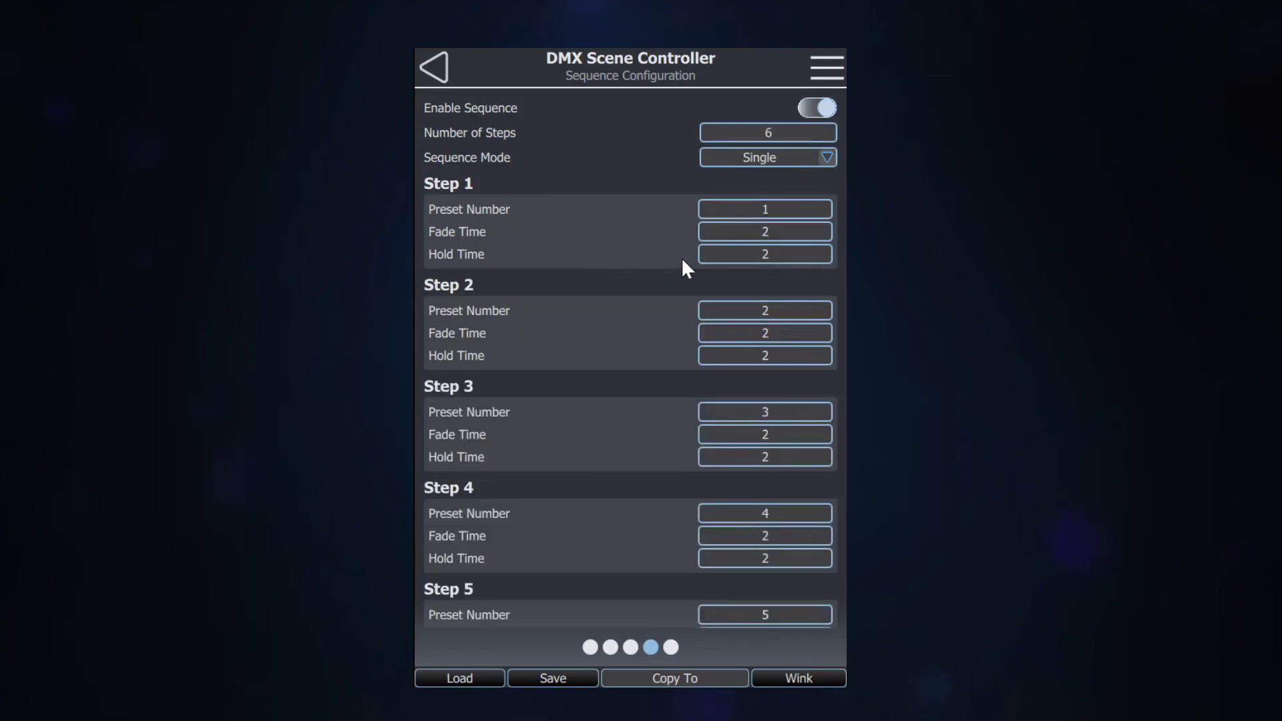